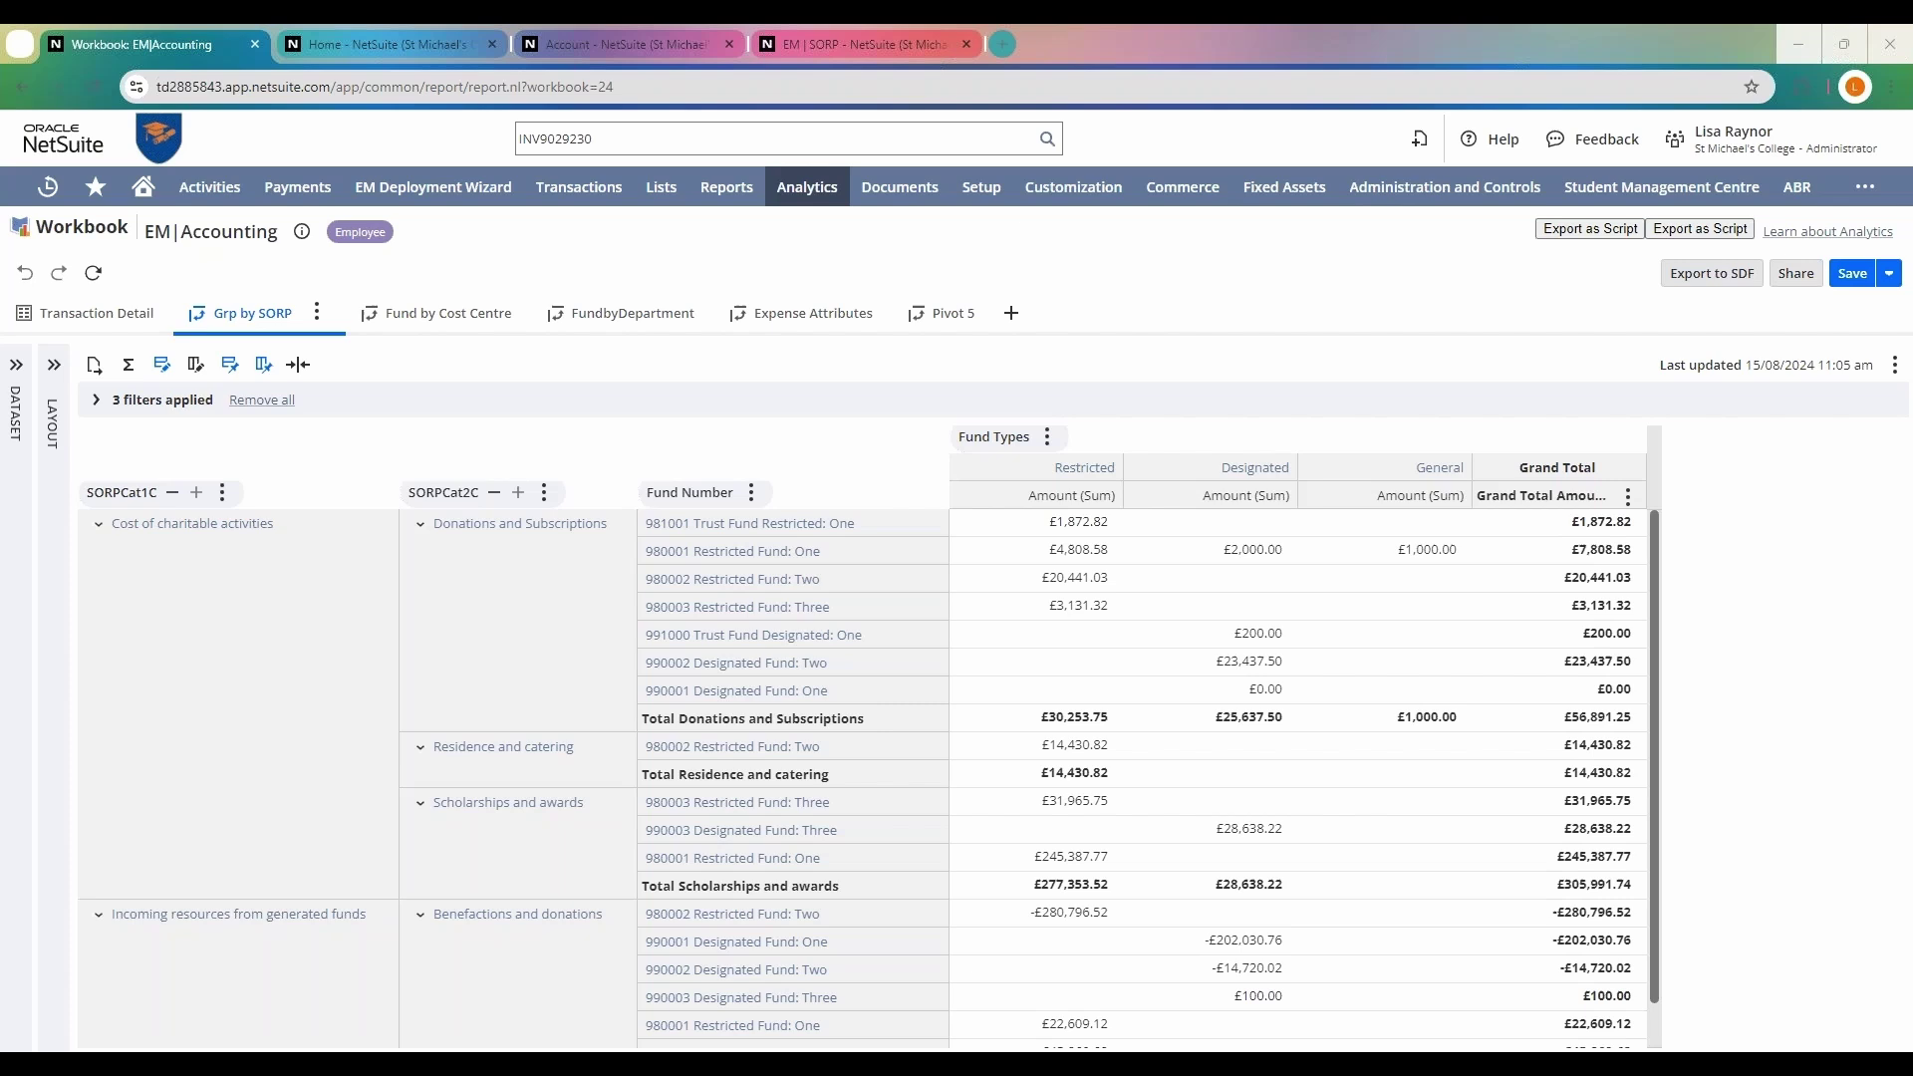
- Switch to the NetSuite Home dashboard and scroll down to the Project Expenditure Summary portlet
left_click(335, 44)
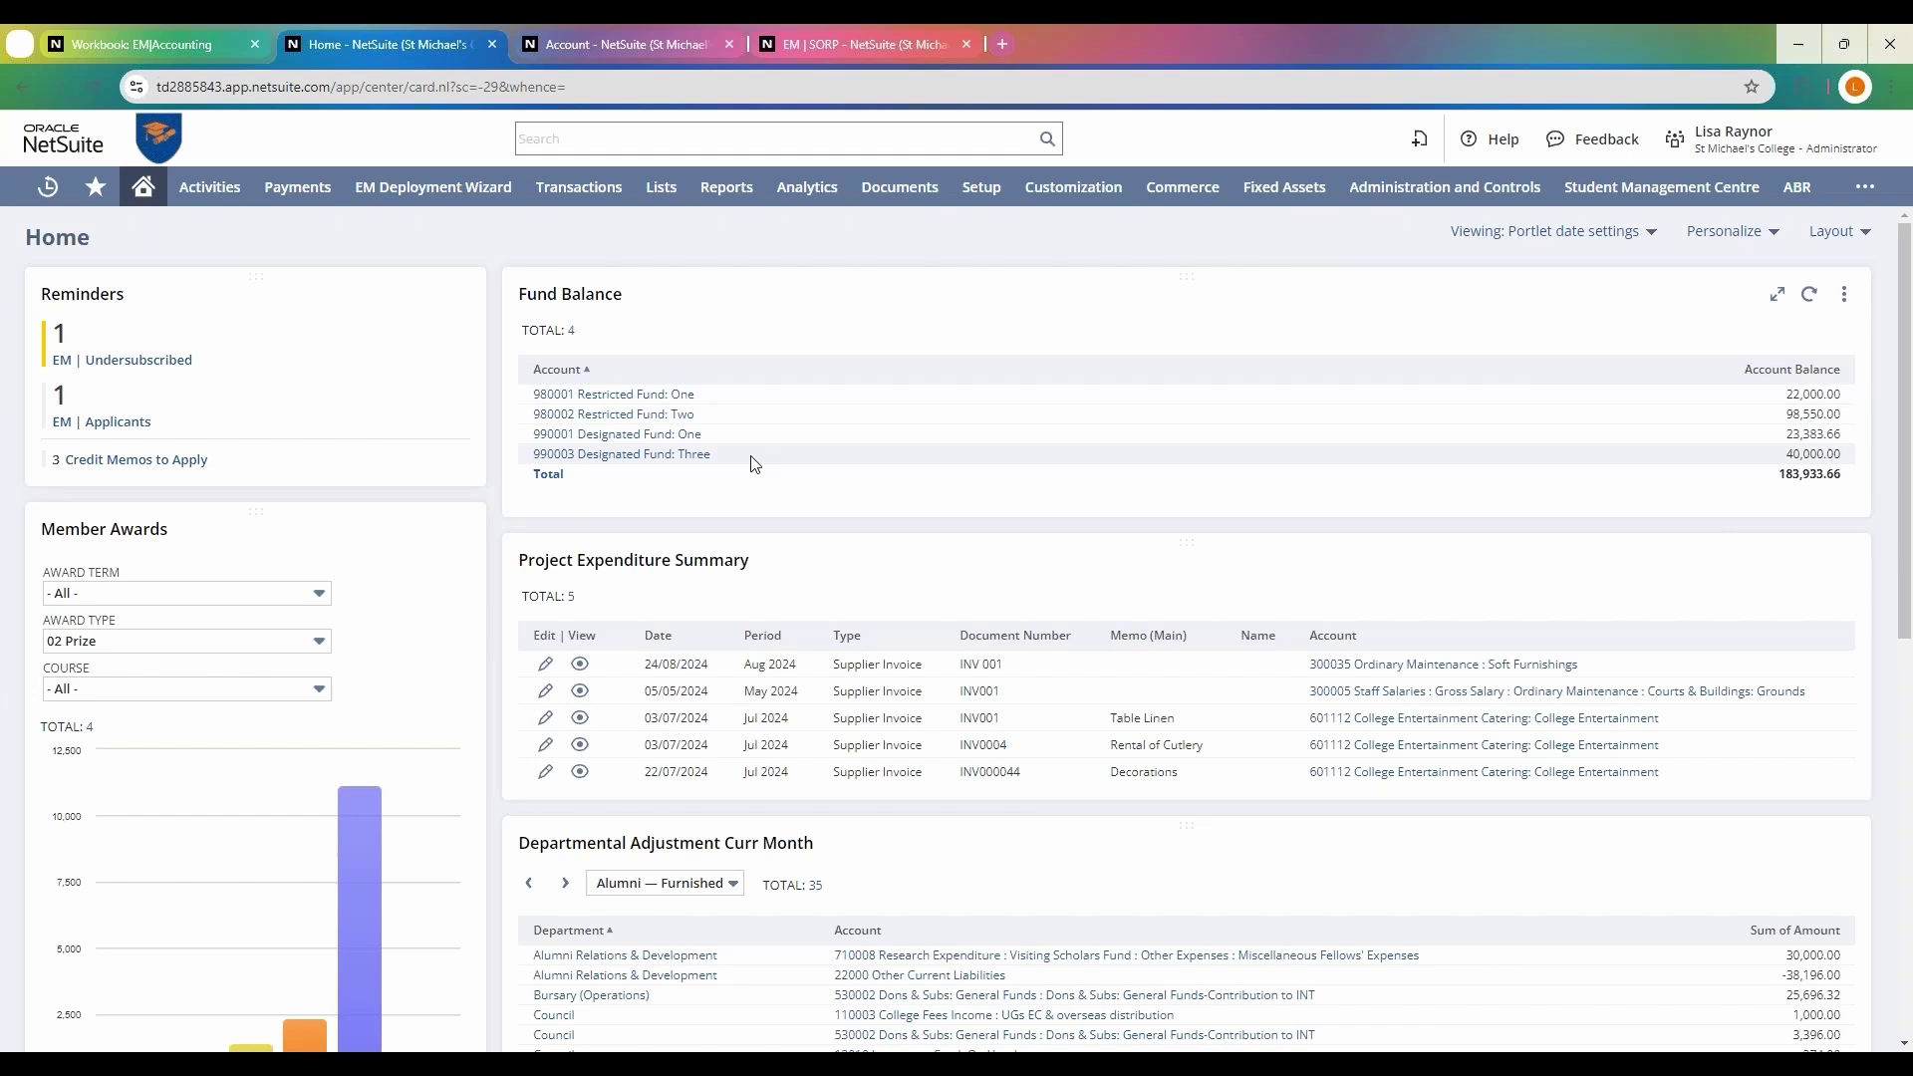
scroll(754, 463, "down", 1)
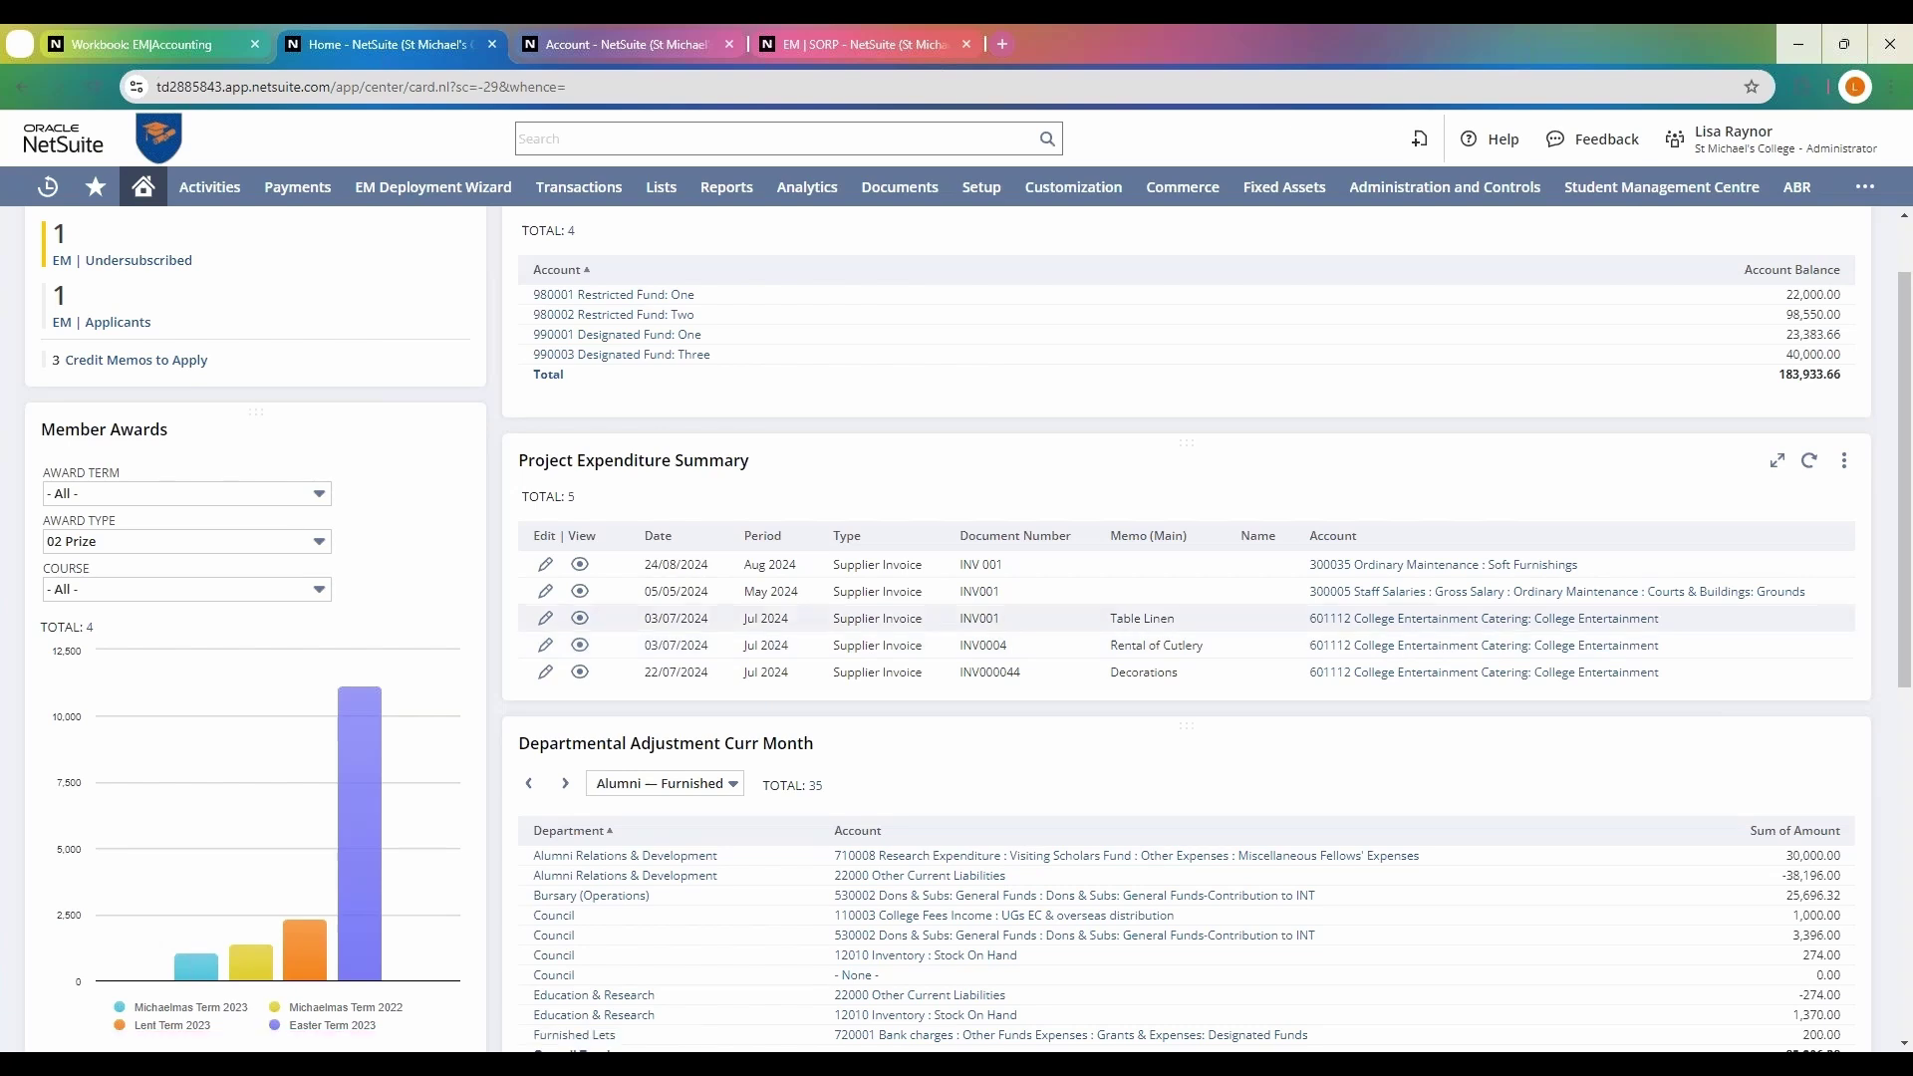
- Check the Alumni — Furnished range choices unchanged, then expand Departmental Adjustment Curr Month to 35 rows
scroll(712, 555, "down", 2)
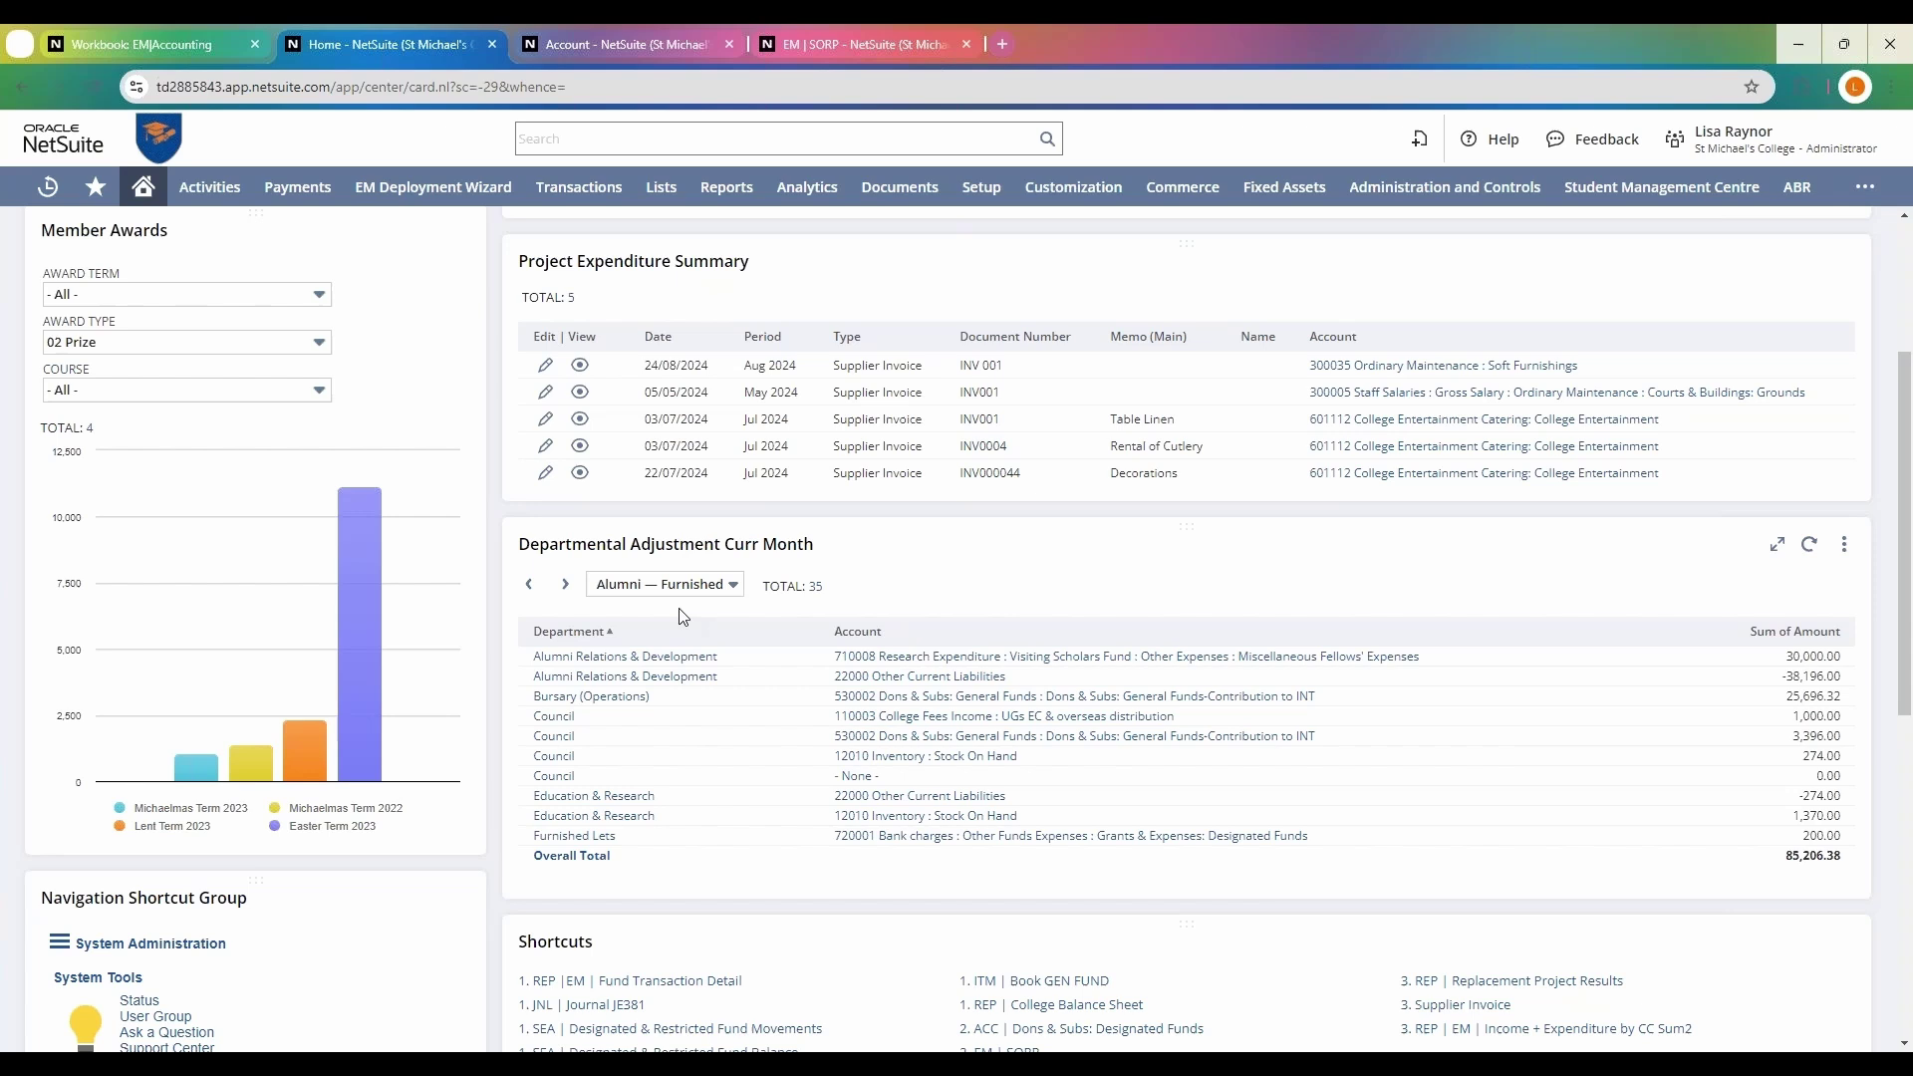
left_click(688, 584)
left_click(927, 593)
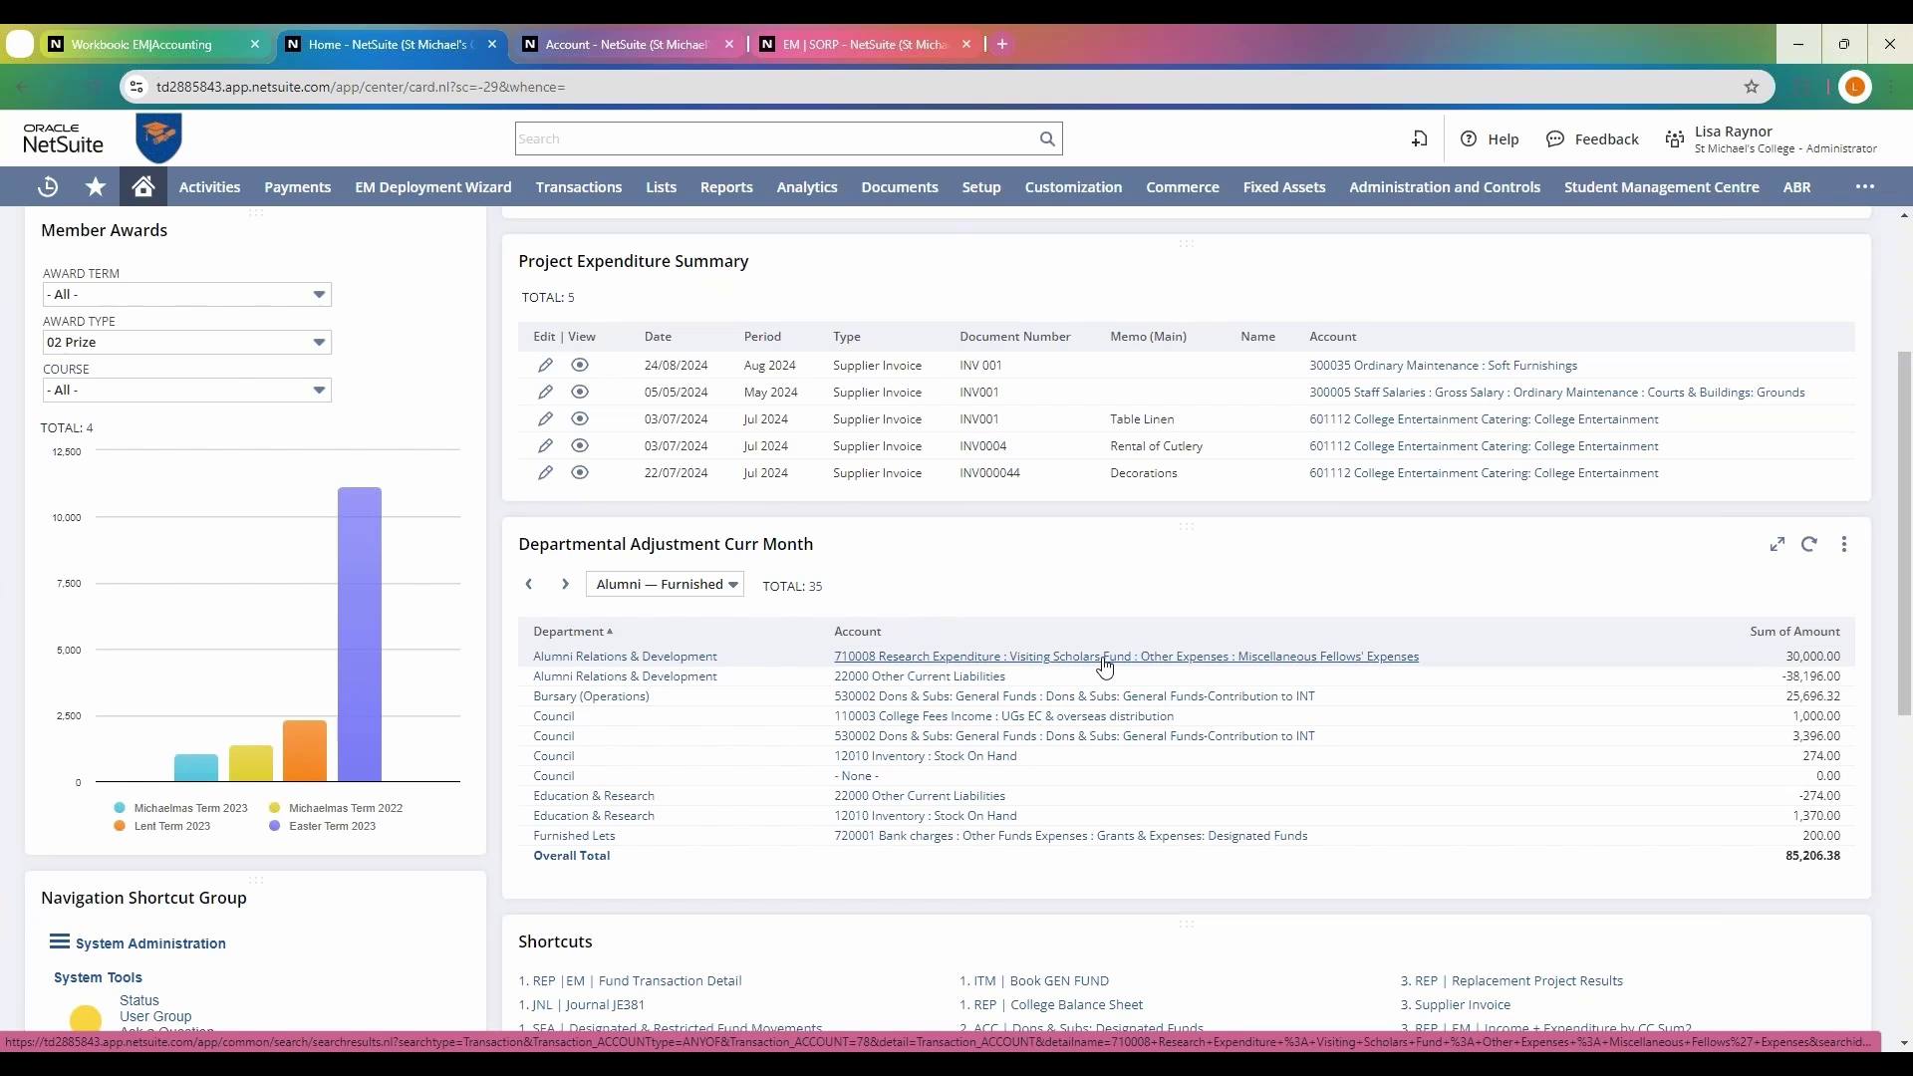
left_click(1778, 545)
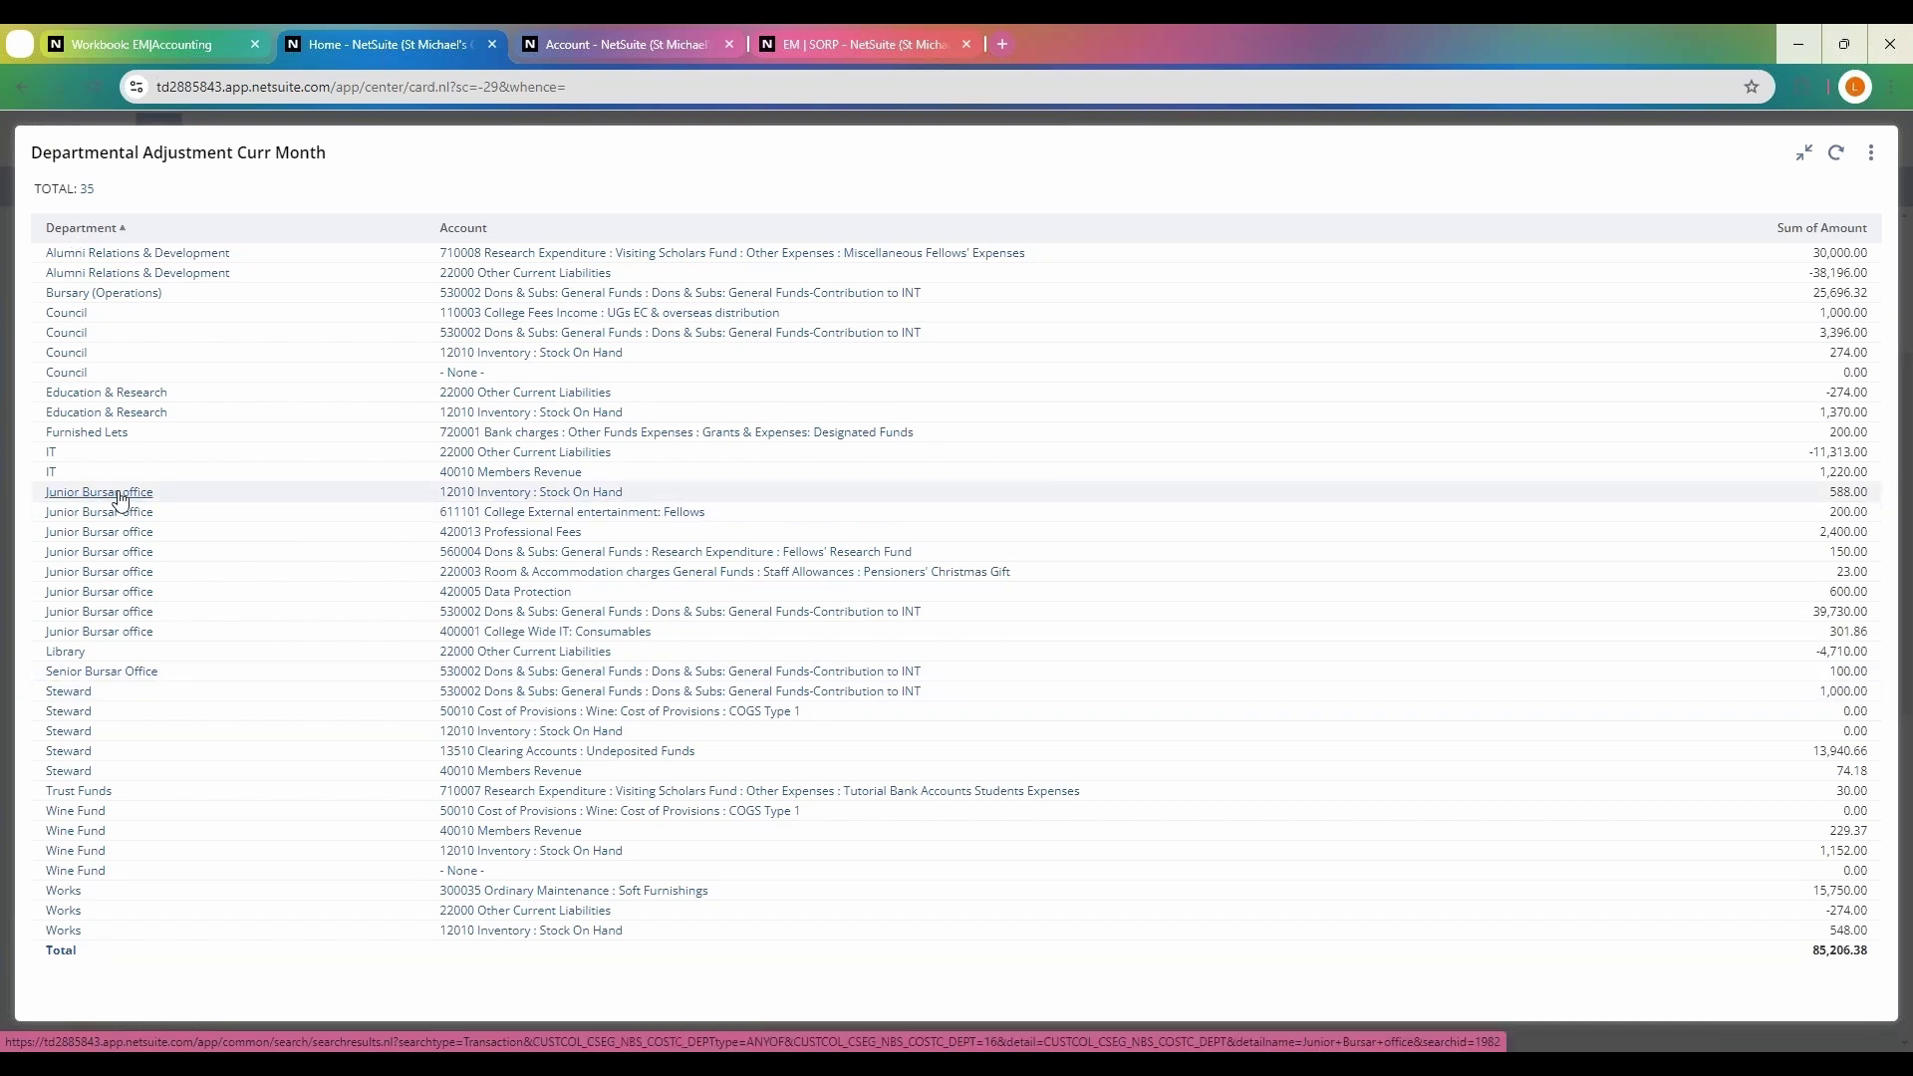
- Drill into Junior Bursar office to list its 32 Aug 2024 General Fund Movements transactions
left_click(119, 495)
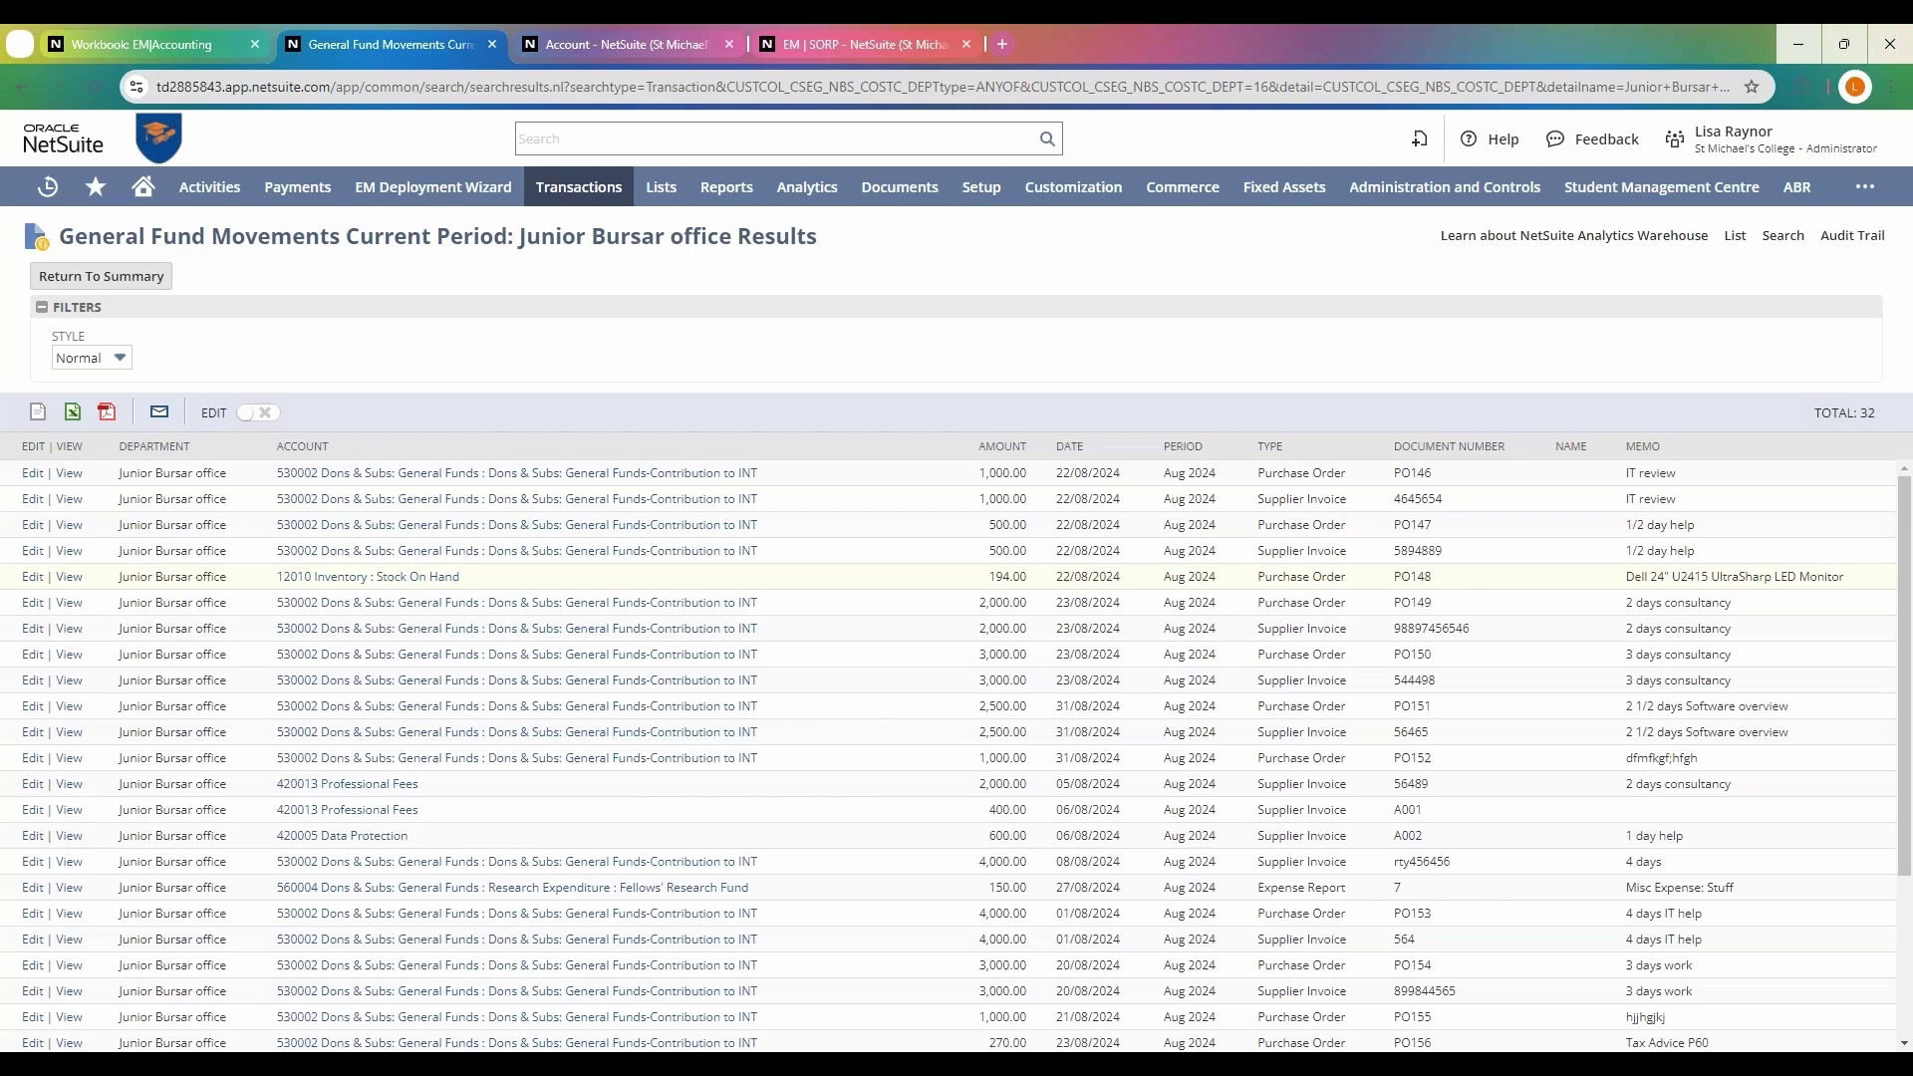
scroll(881, 716, "down", 3)
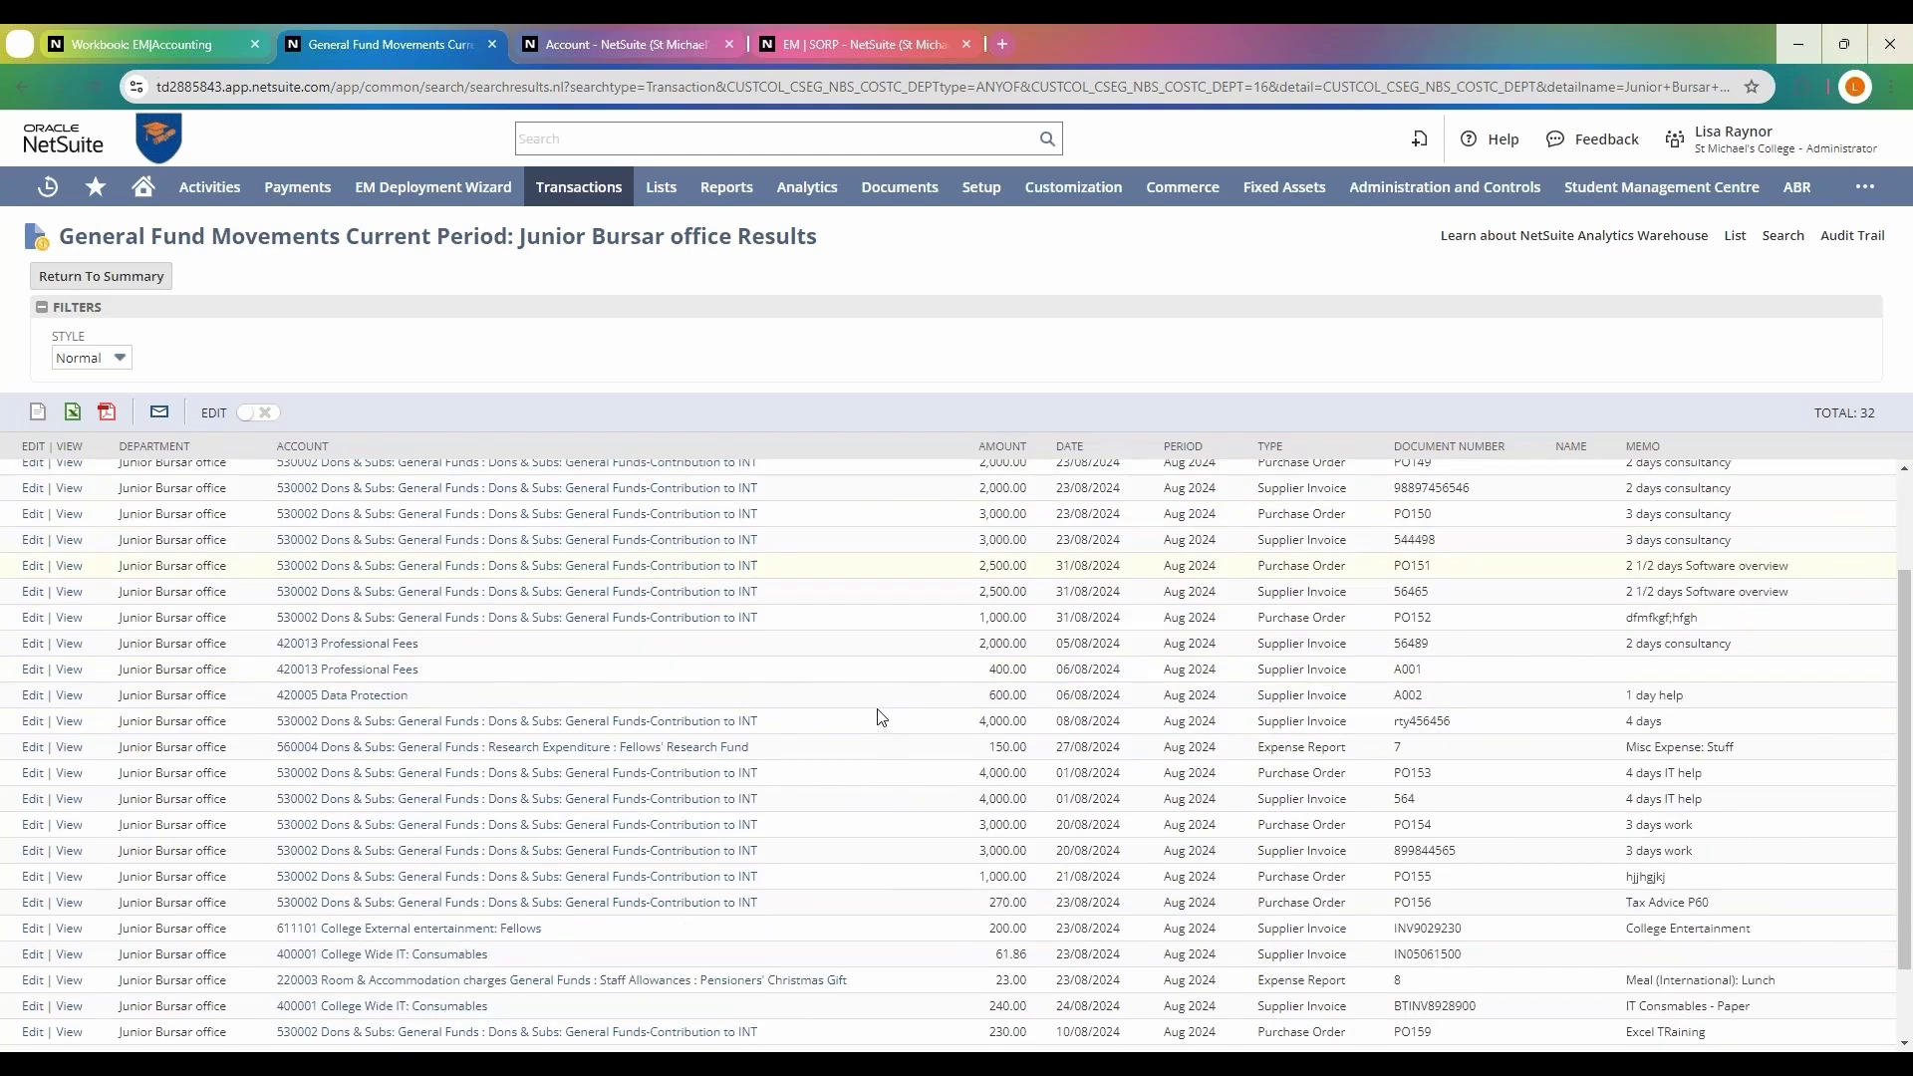
scroll(881, 716, "down", 1)
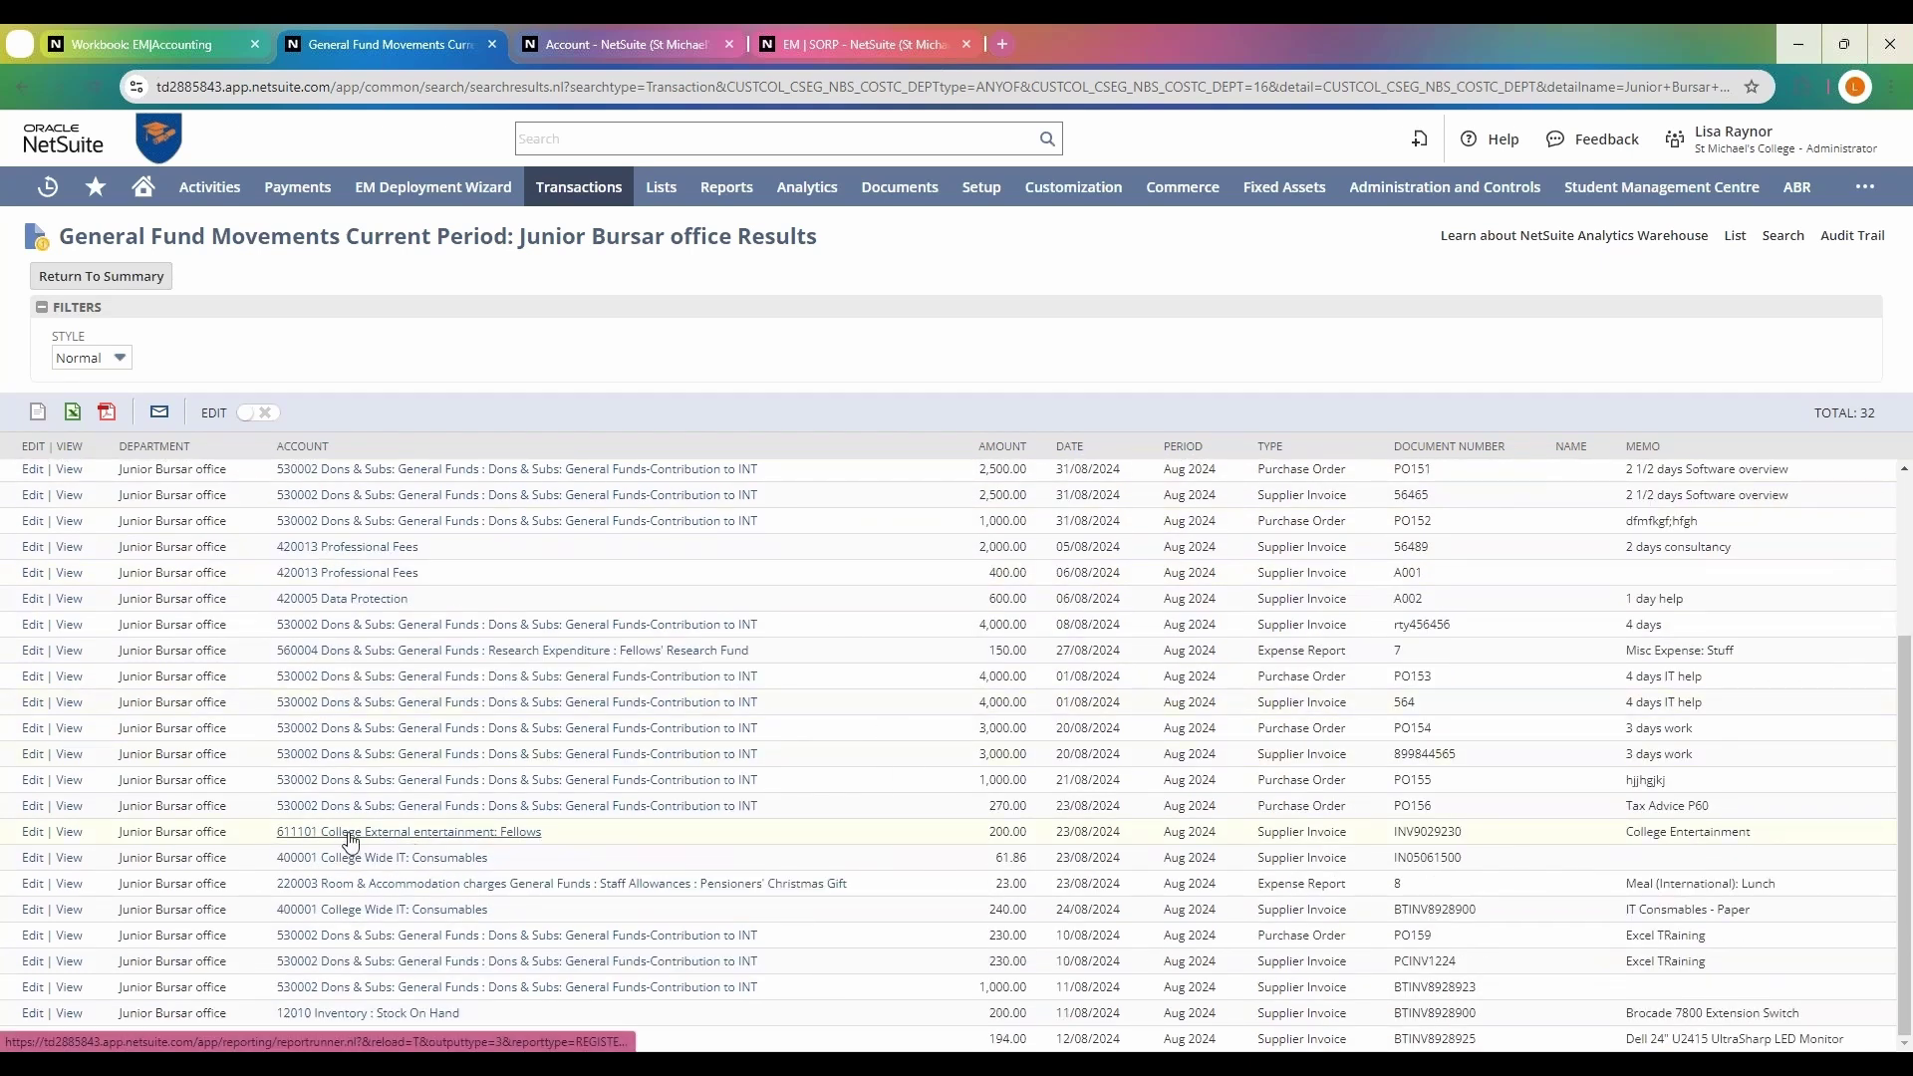
- Open the College External entertainment invoice and review the expense line's fund types, keeping General
left_click(69, 835)
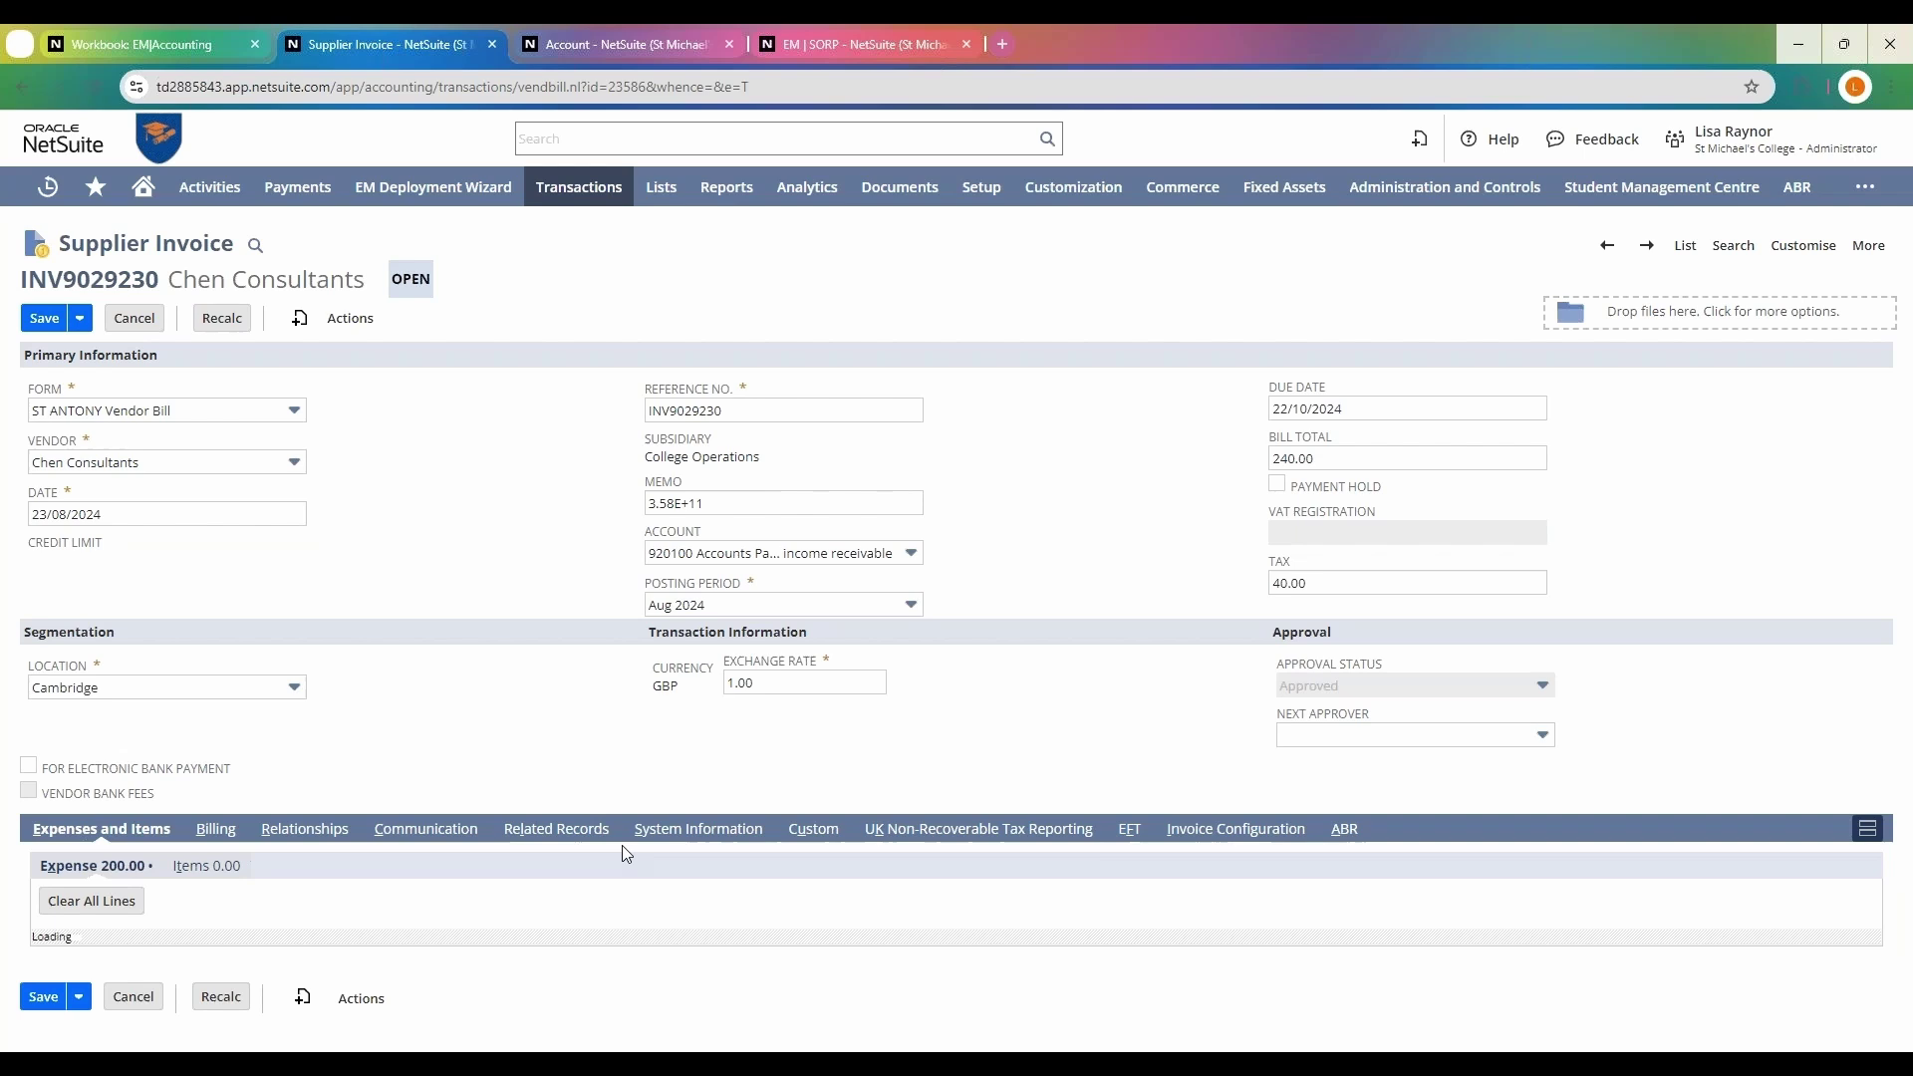
scroll(640, 883, "down", 2)
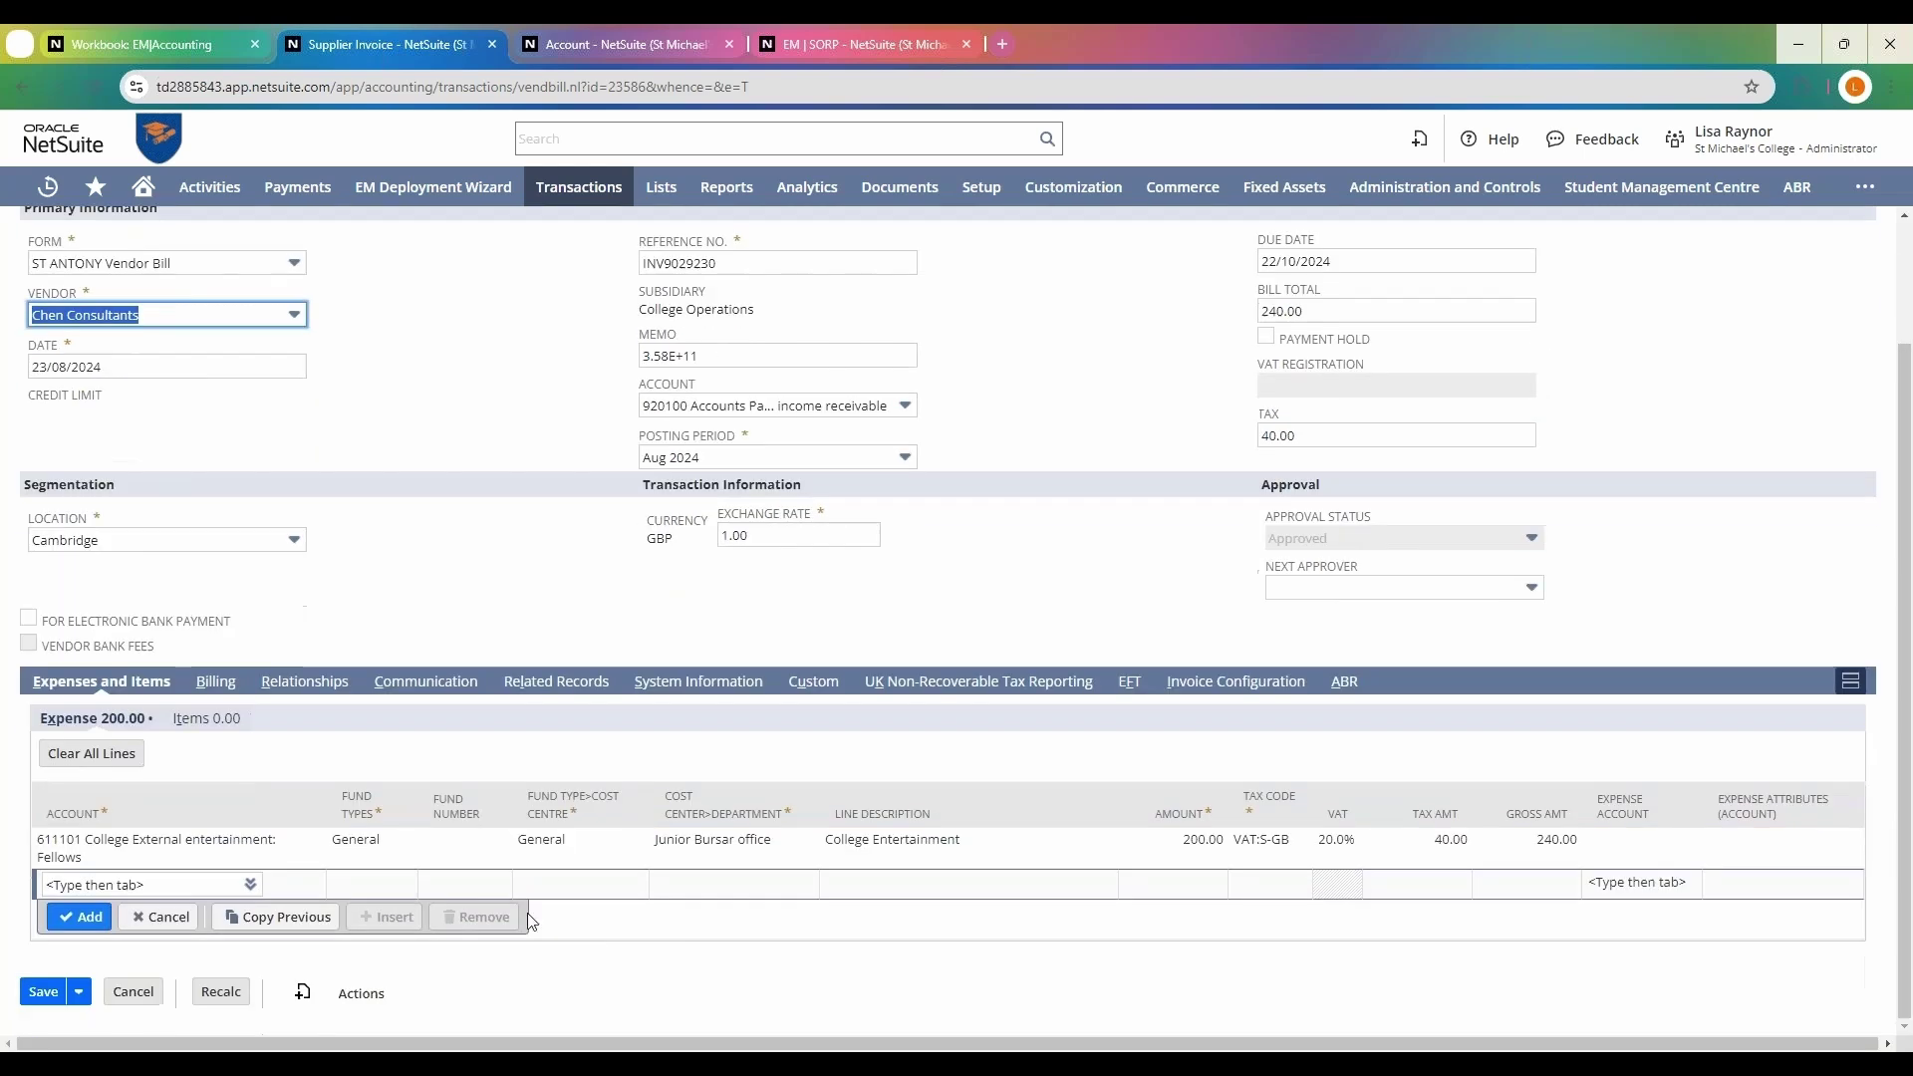
left_click(528, 845)
left_click(538, 853)
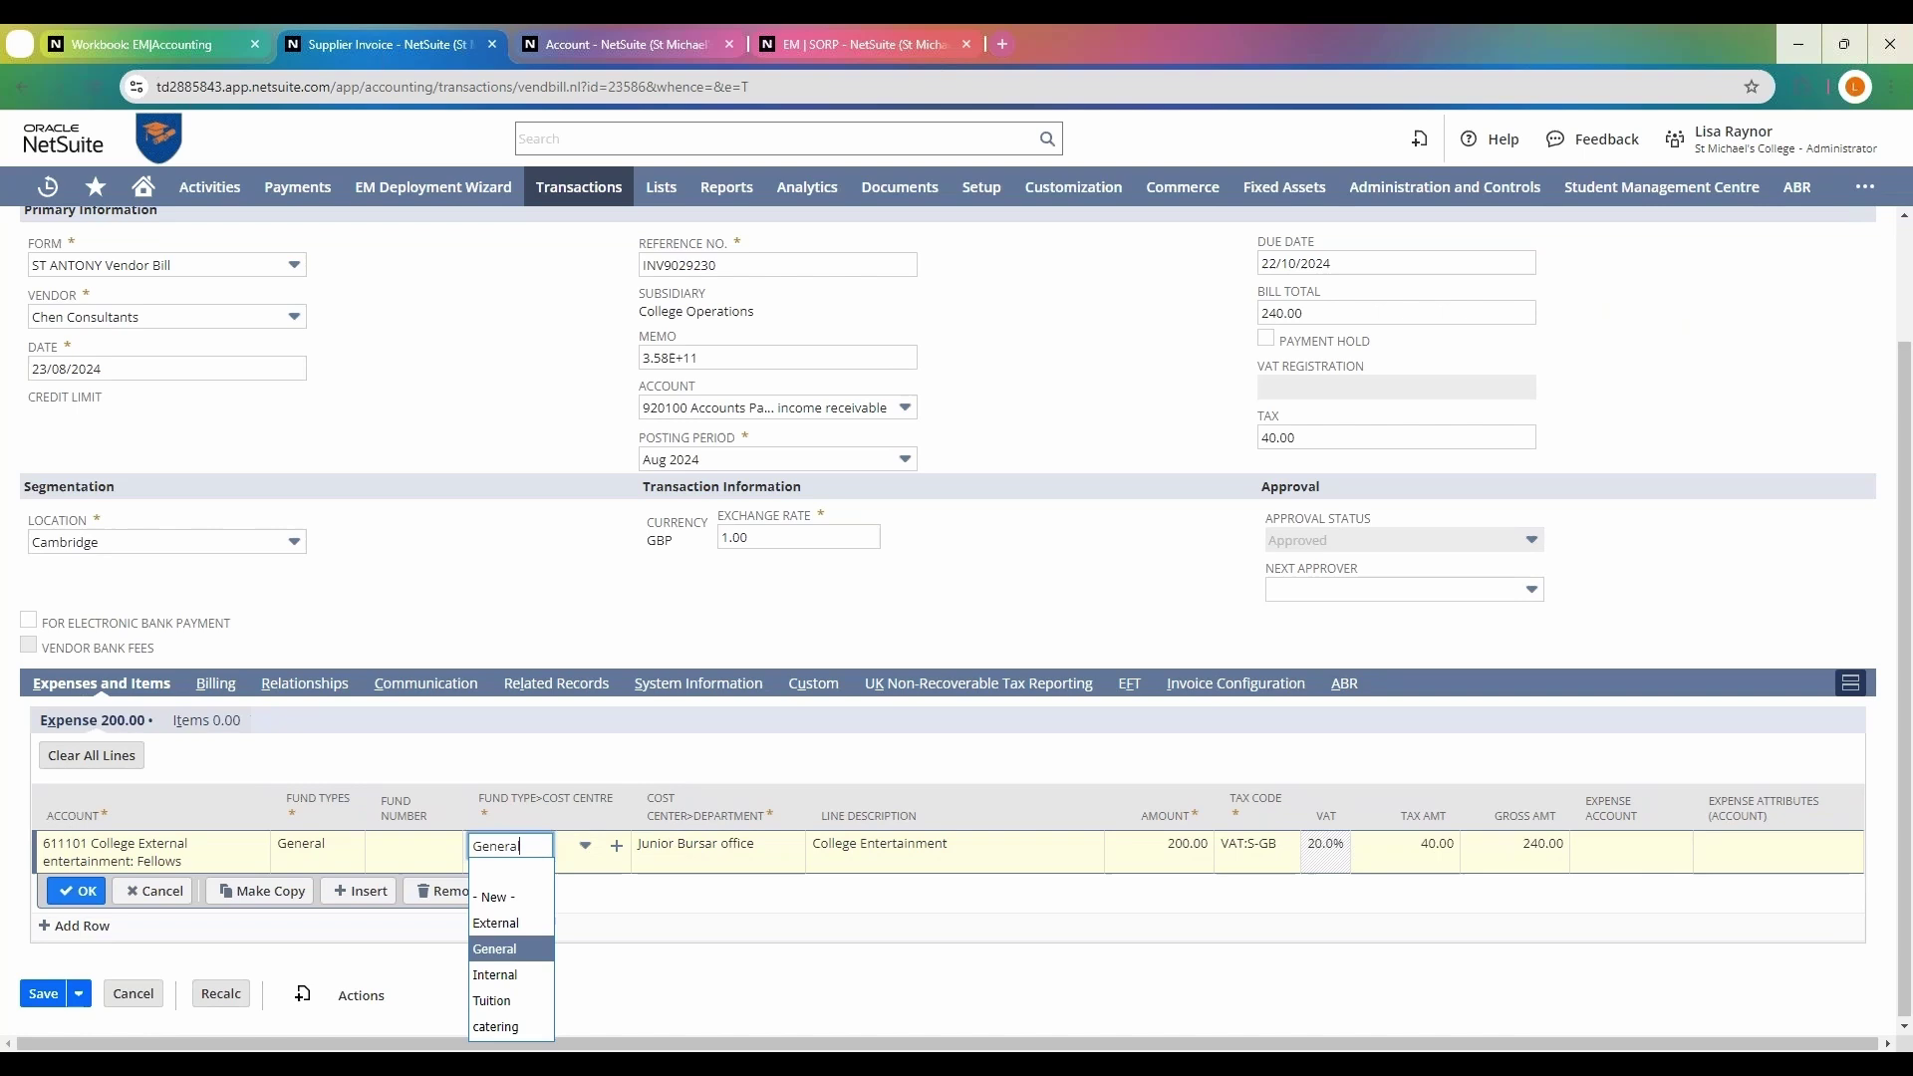
key("Up")
left_click(515, 958)
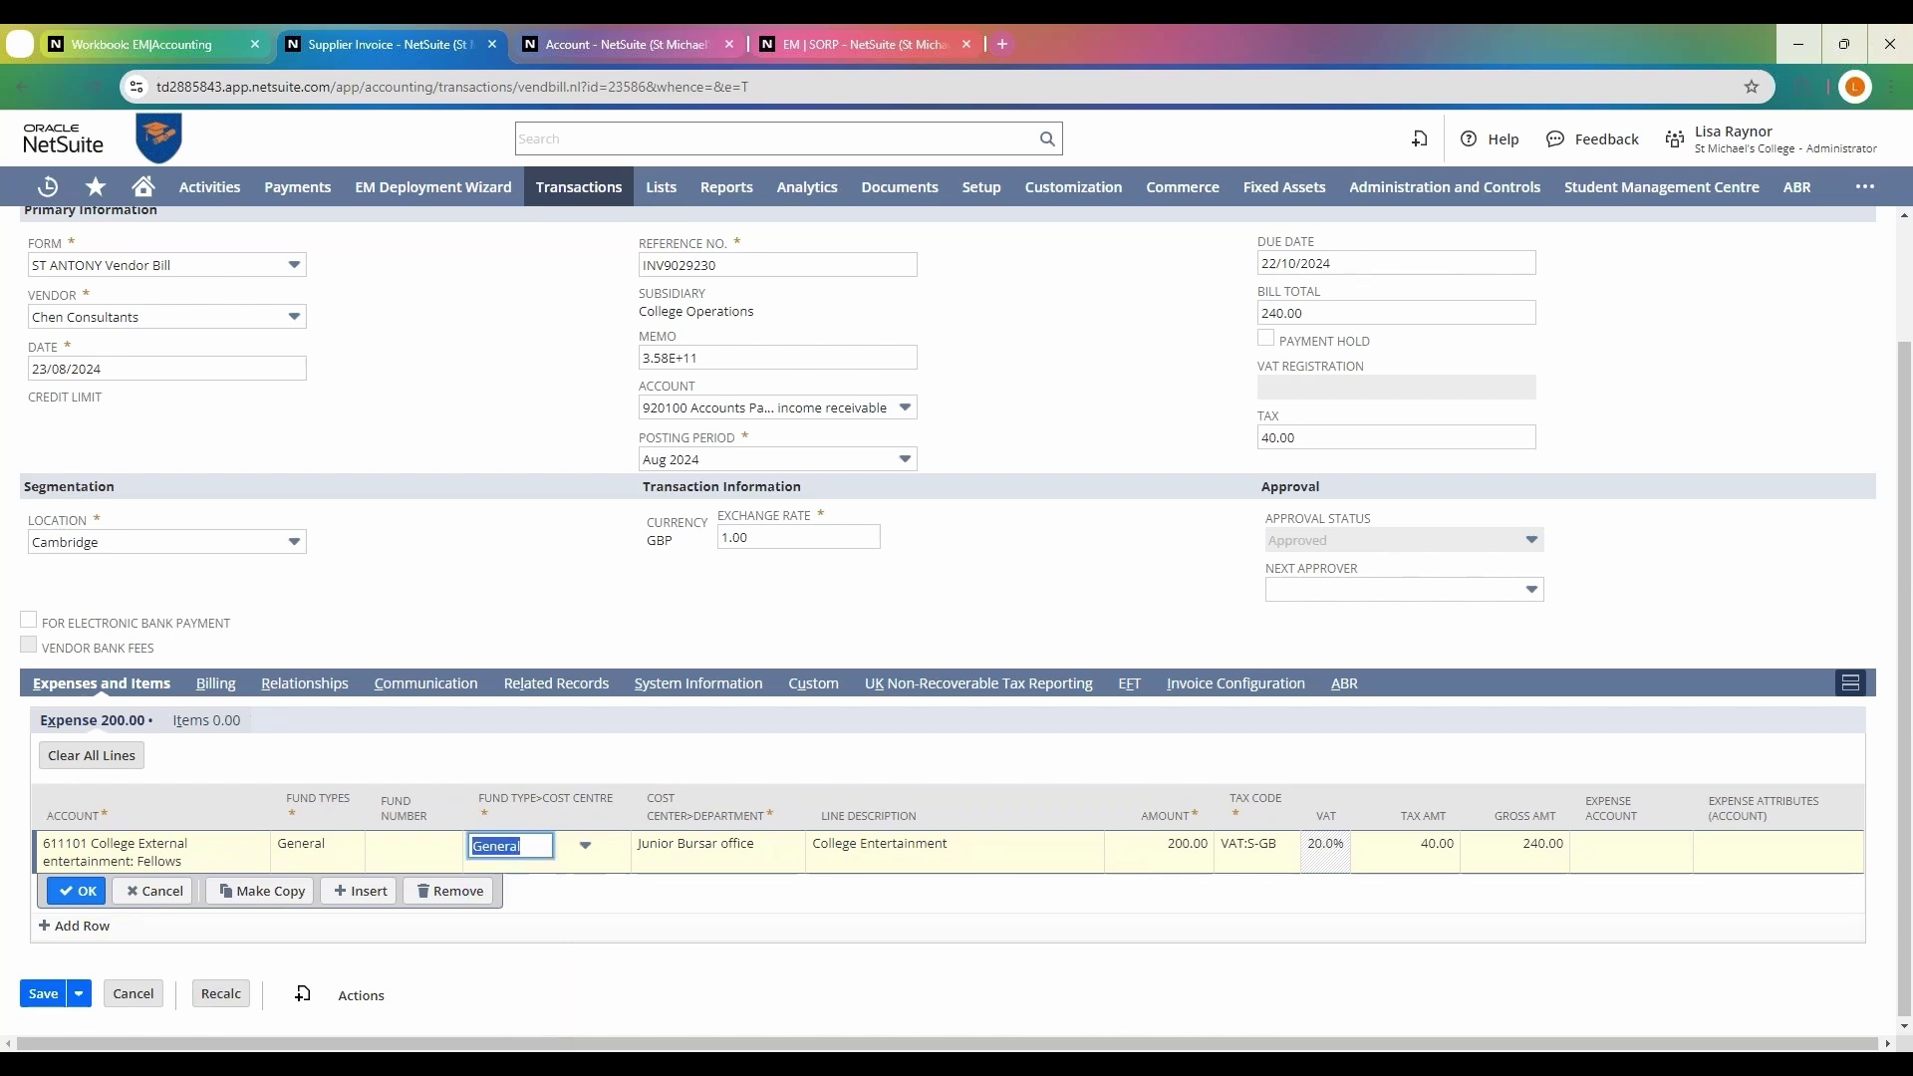
- Browse the cost centre department choices for the entertainment expense line
left_click(743, 854)
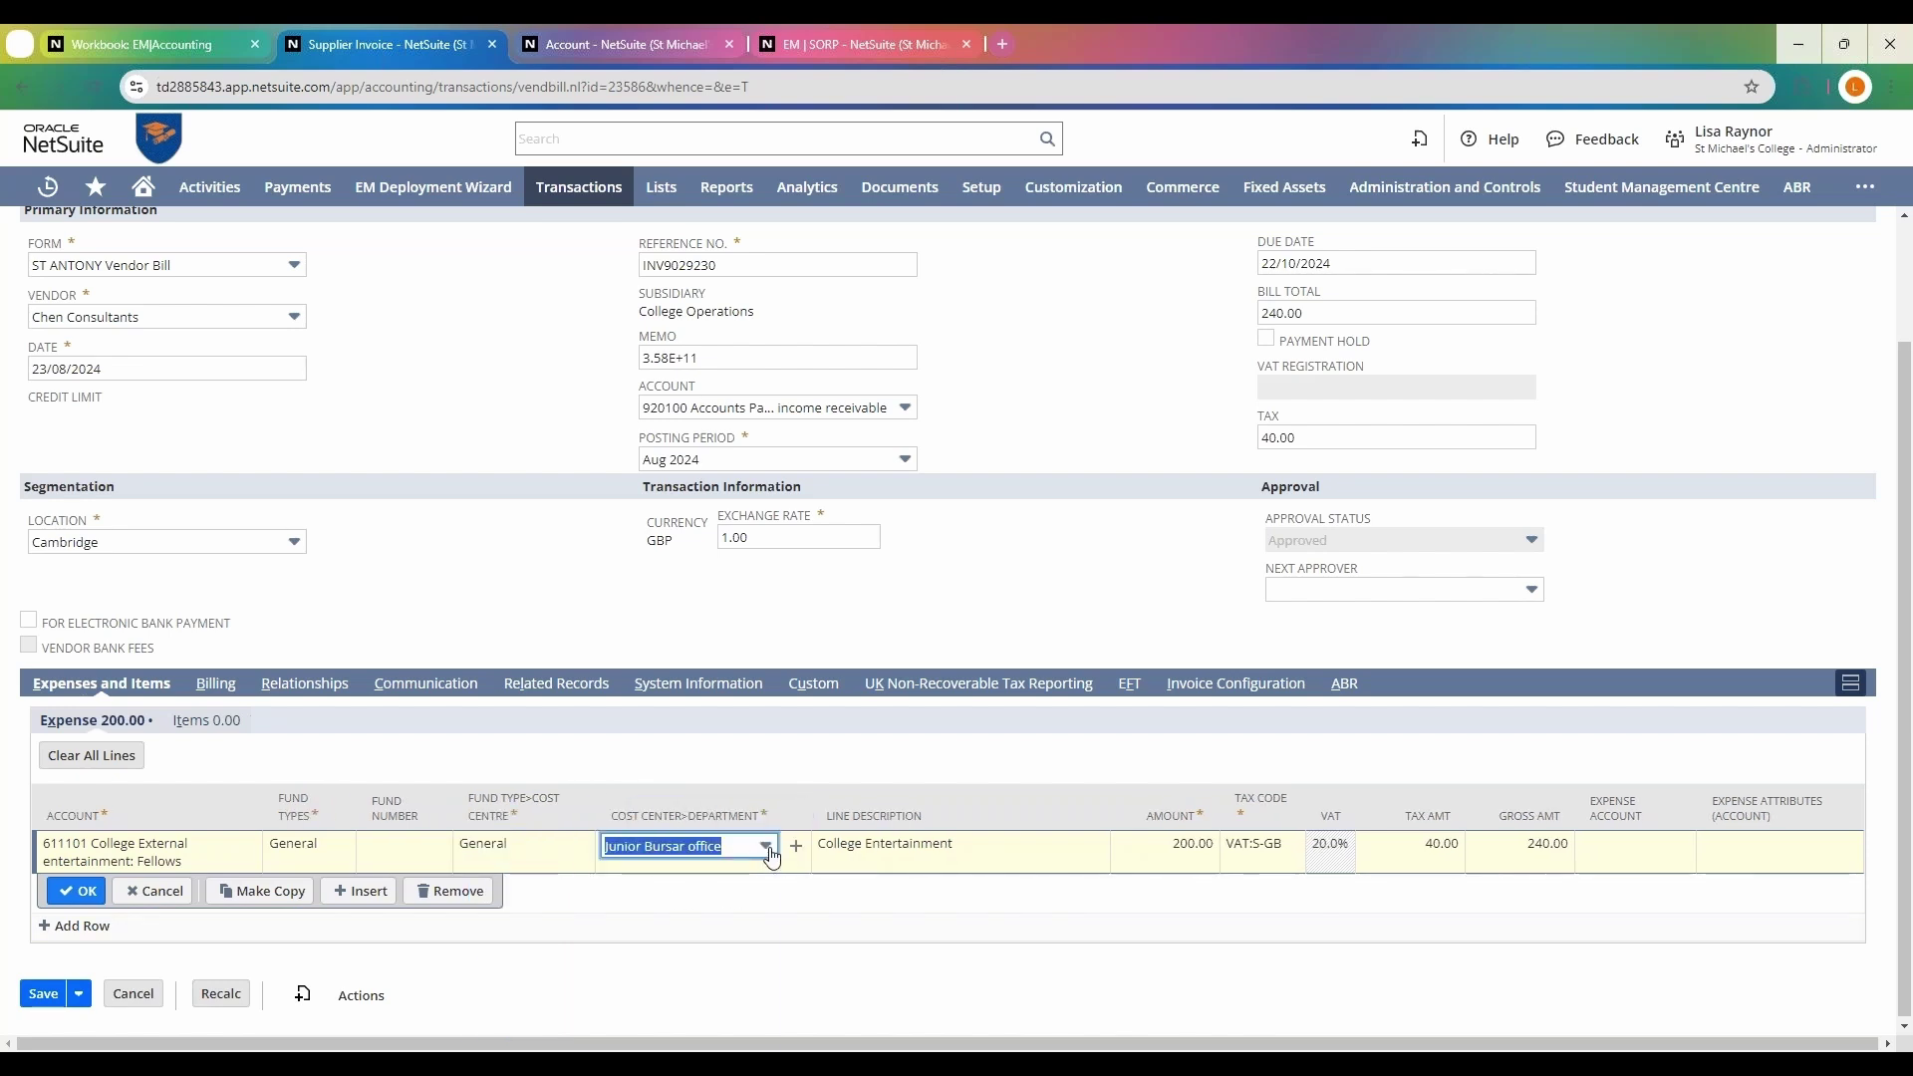
left_click(765, 846)
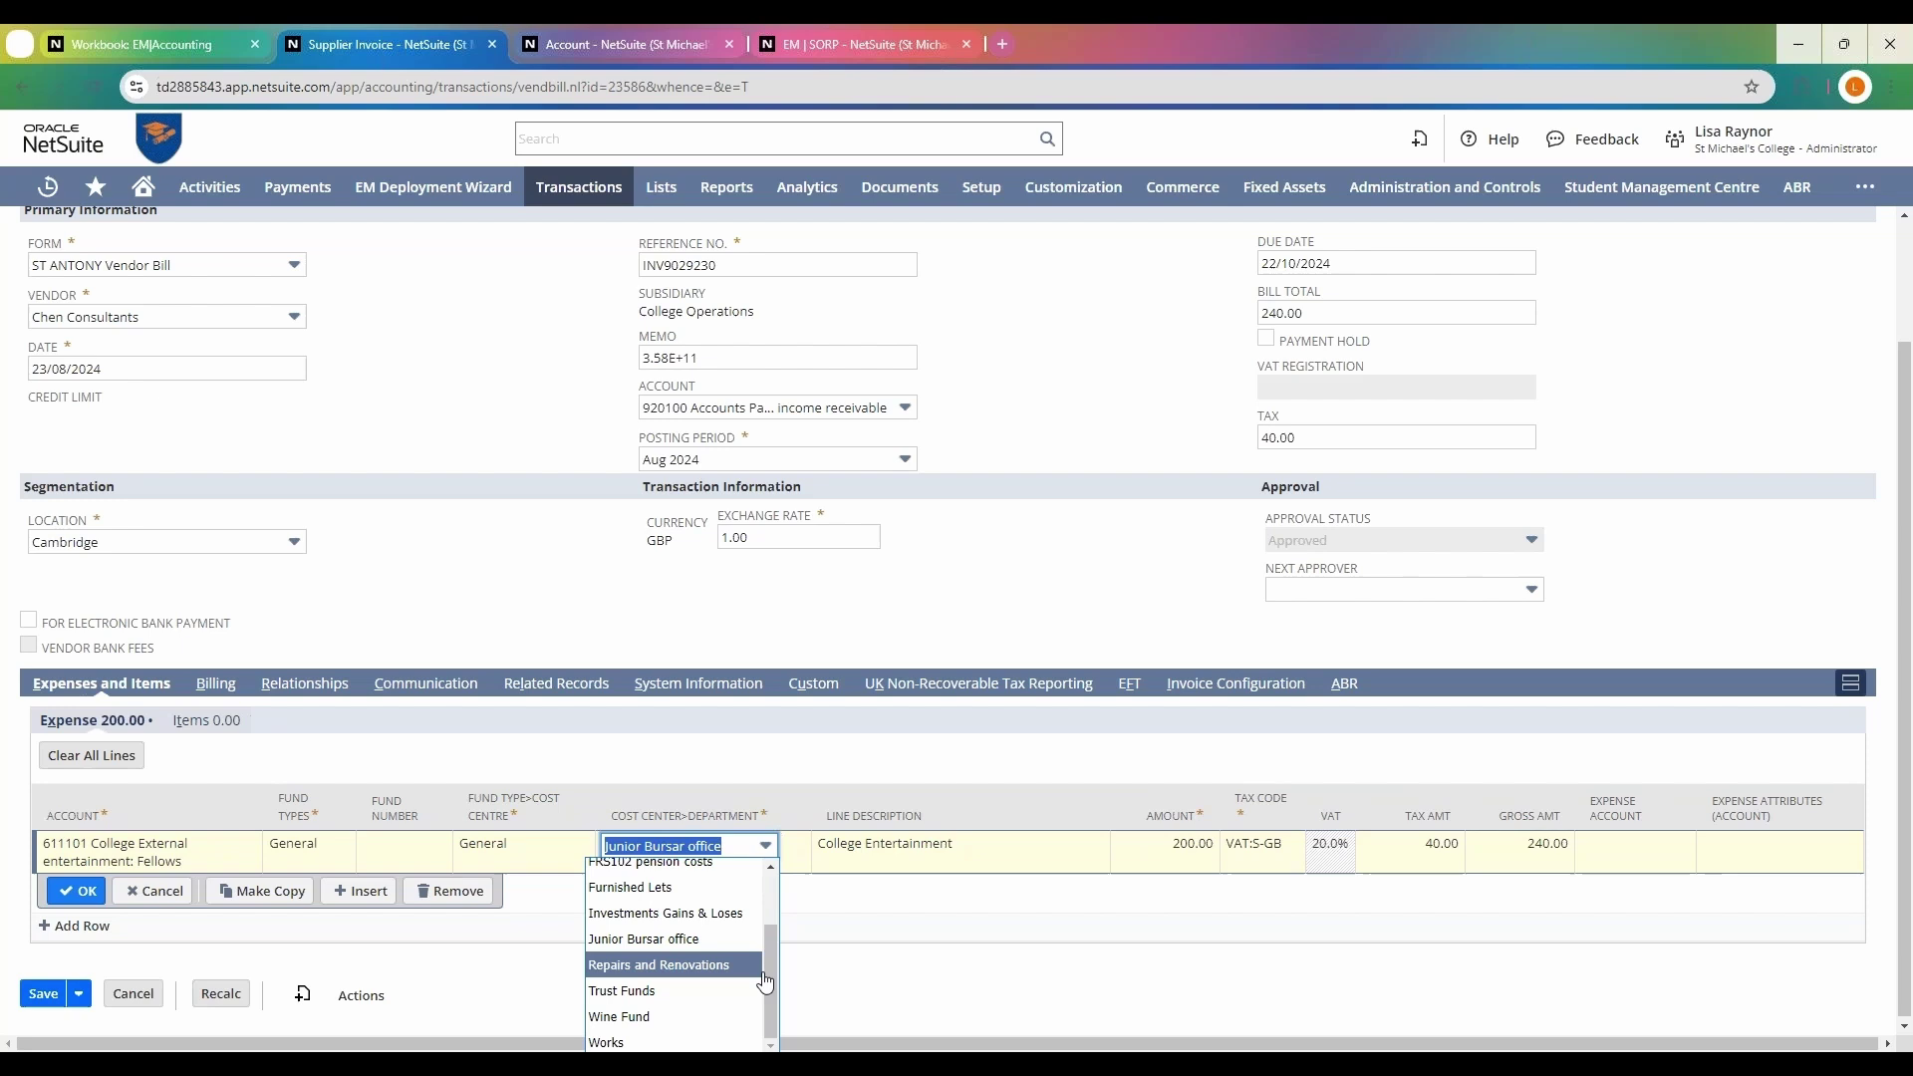
left_click_drag(769, 992, 768, 865)
left_click_drag(769, 931, 768, 999)
- Set the line's fund type to Internal and leave its department empty
left_click(508, 845)
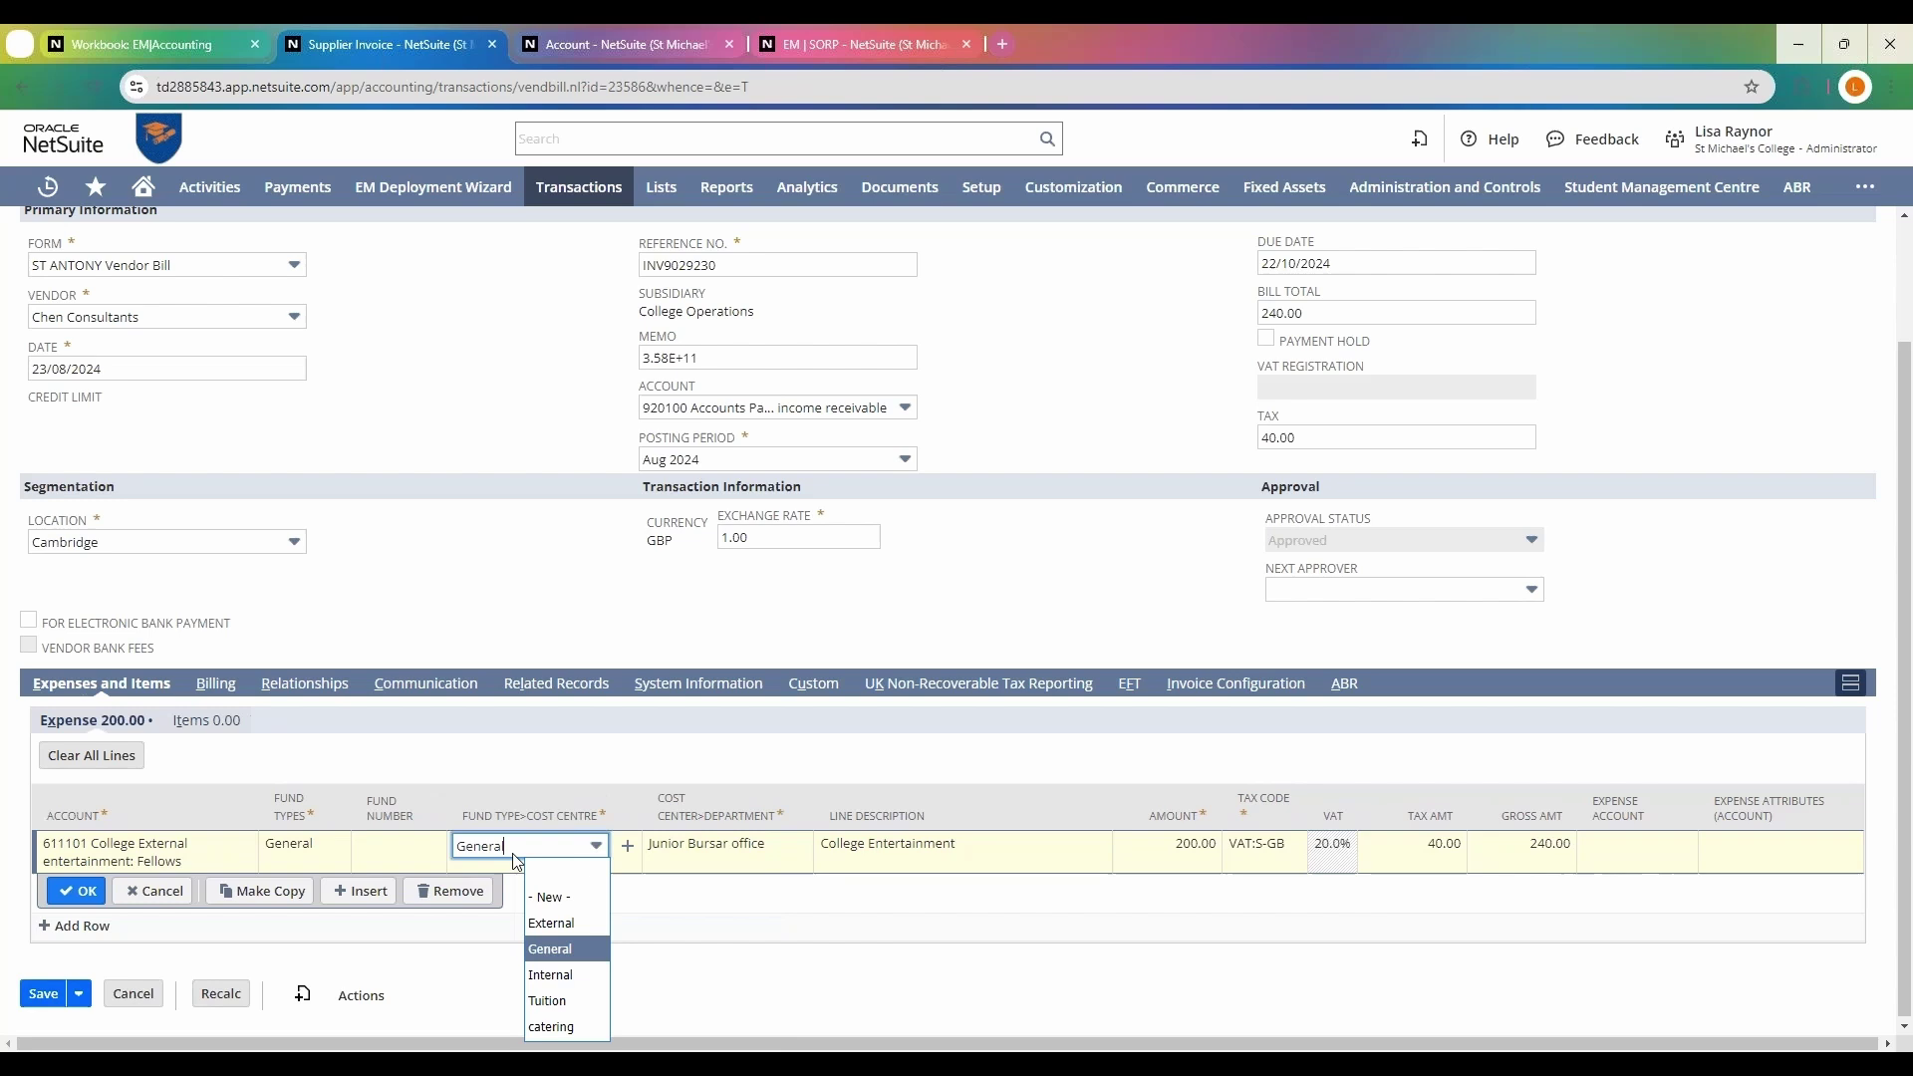
left_click(557, 979)
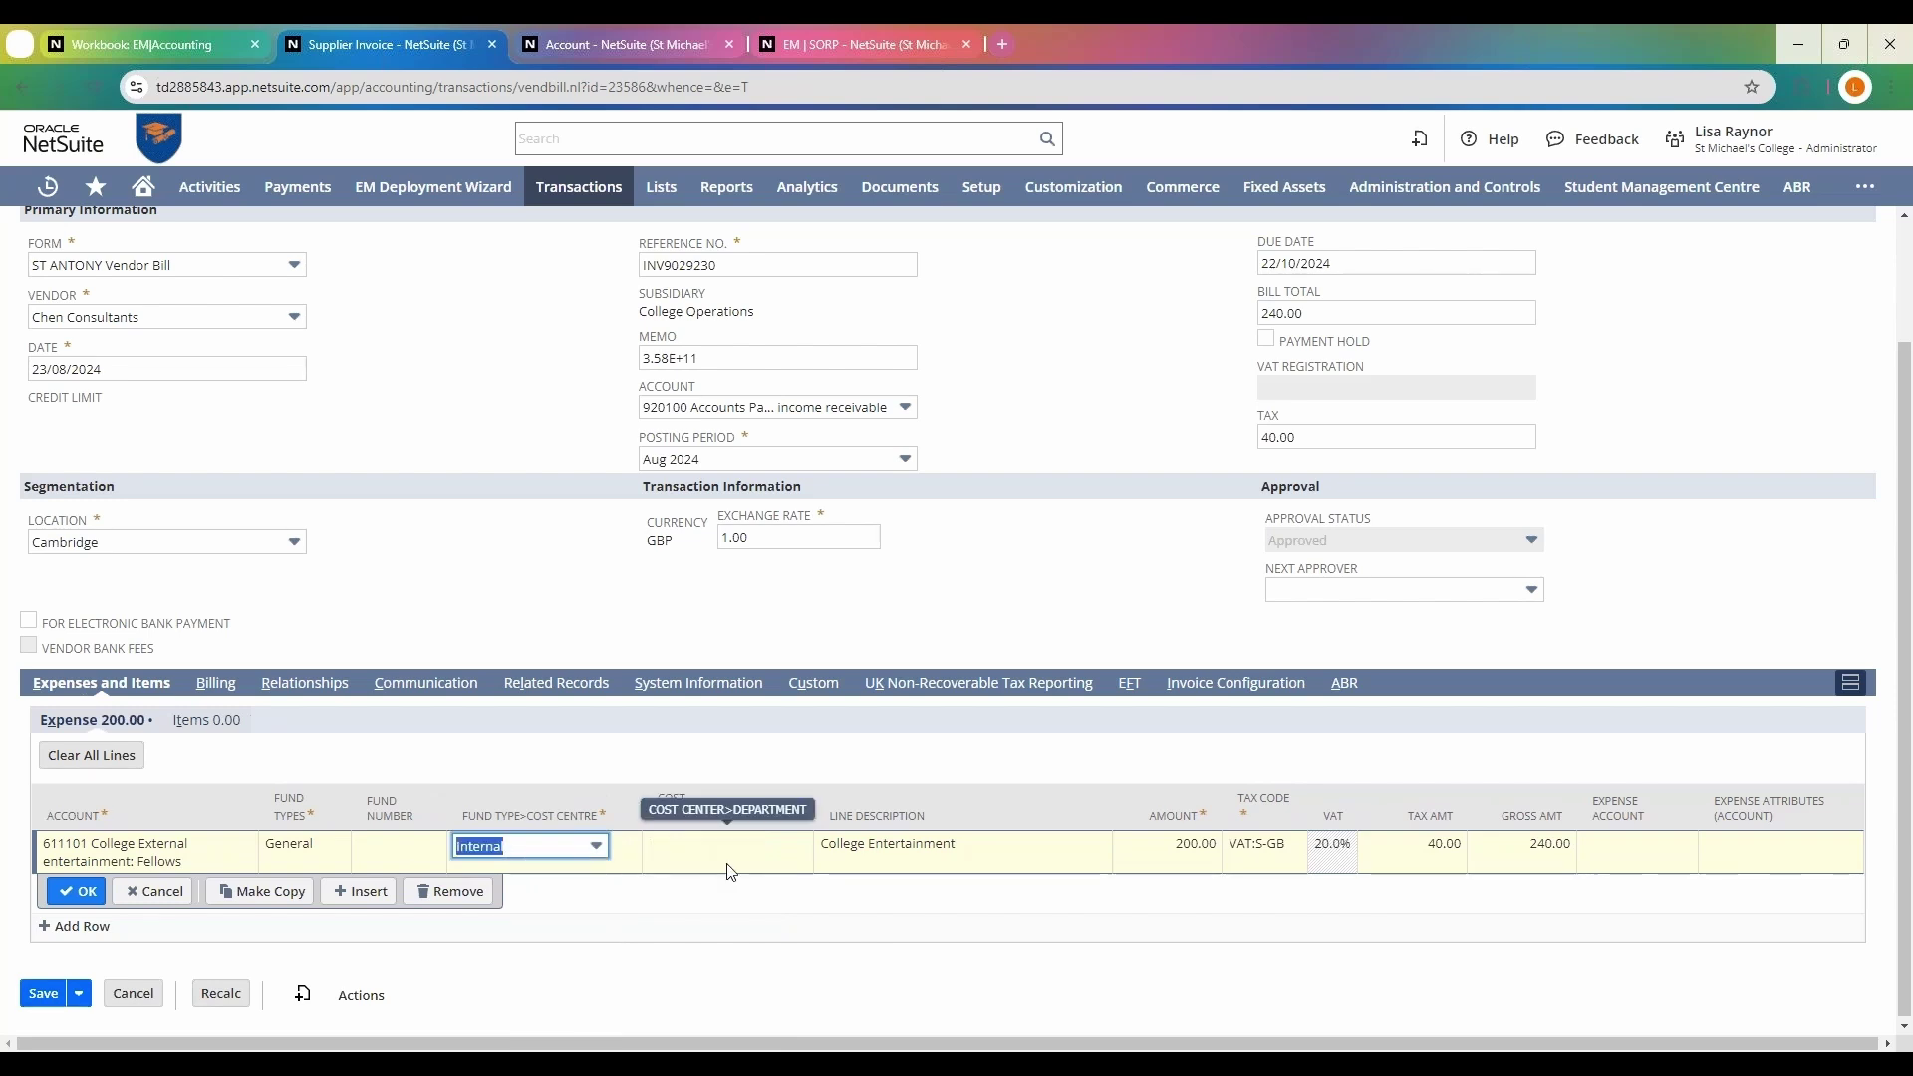
left_click(750, 853)
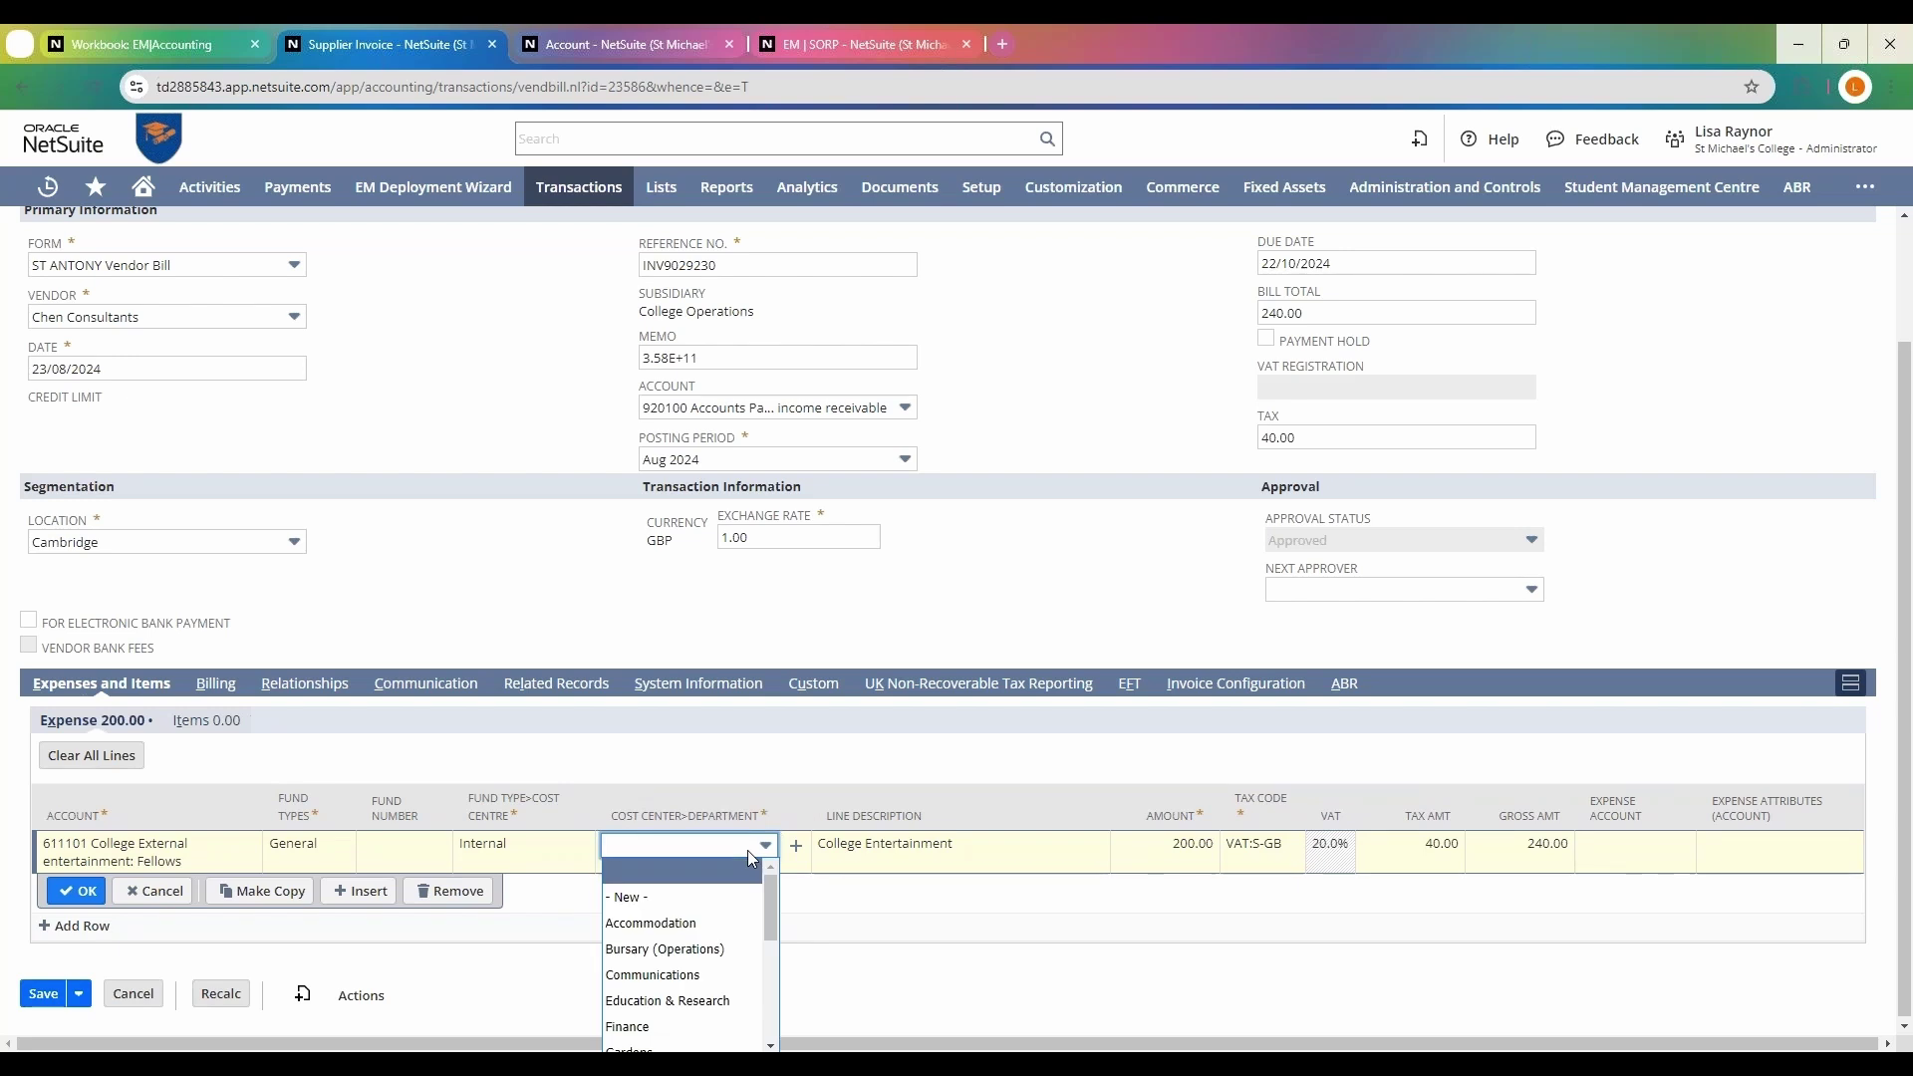
scroll(716, 984, "down", 2)
scroll(715, 984, "down", 3)
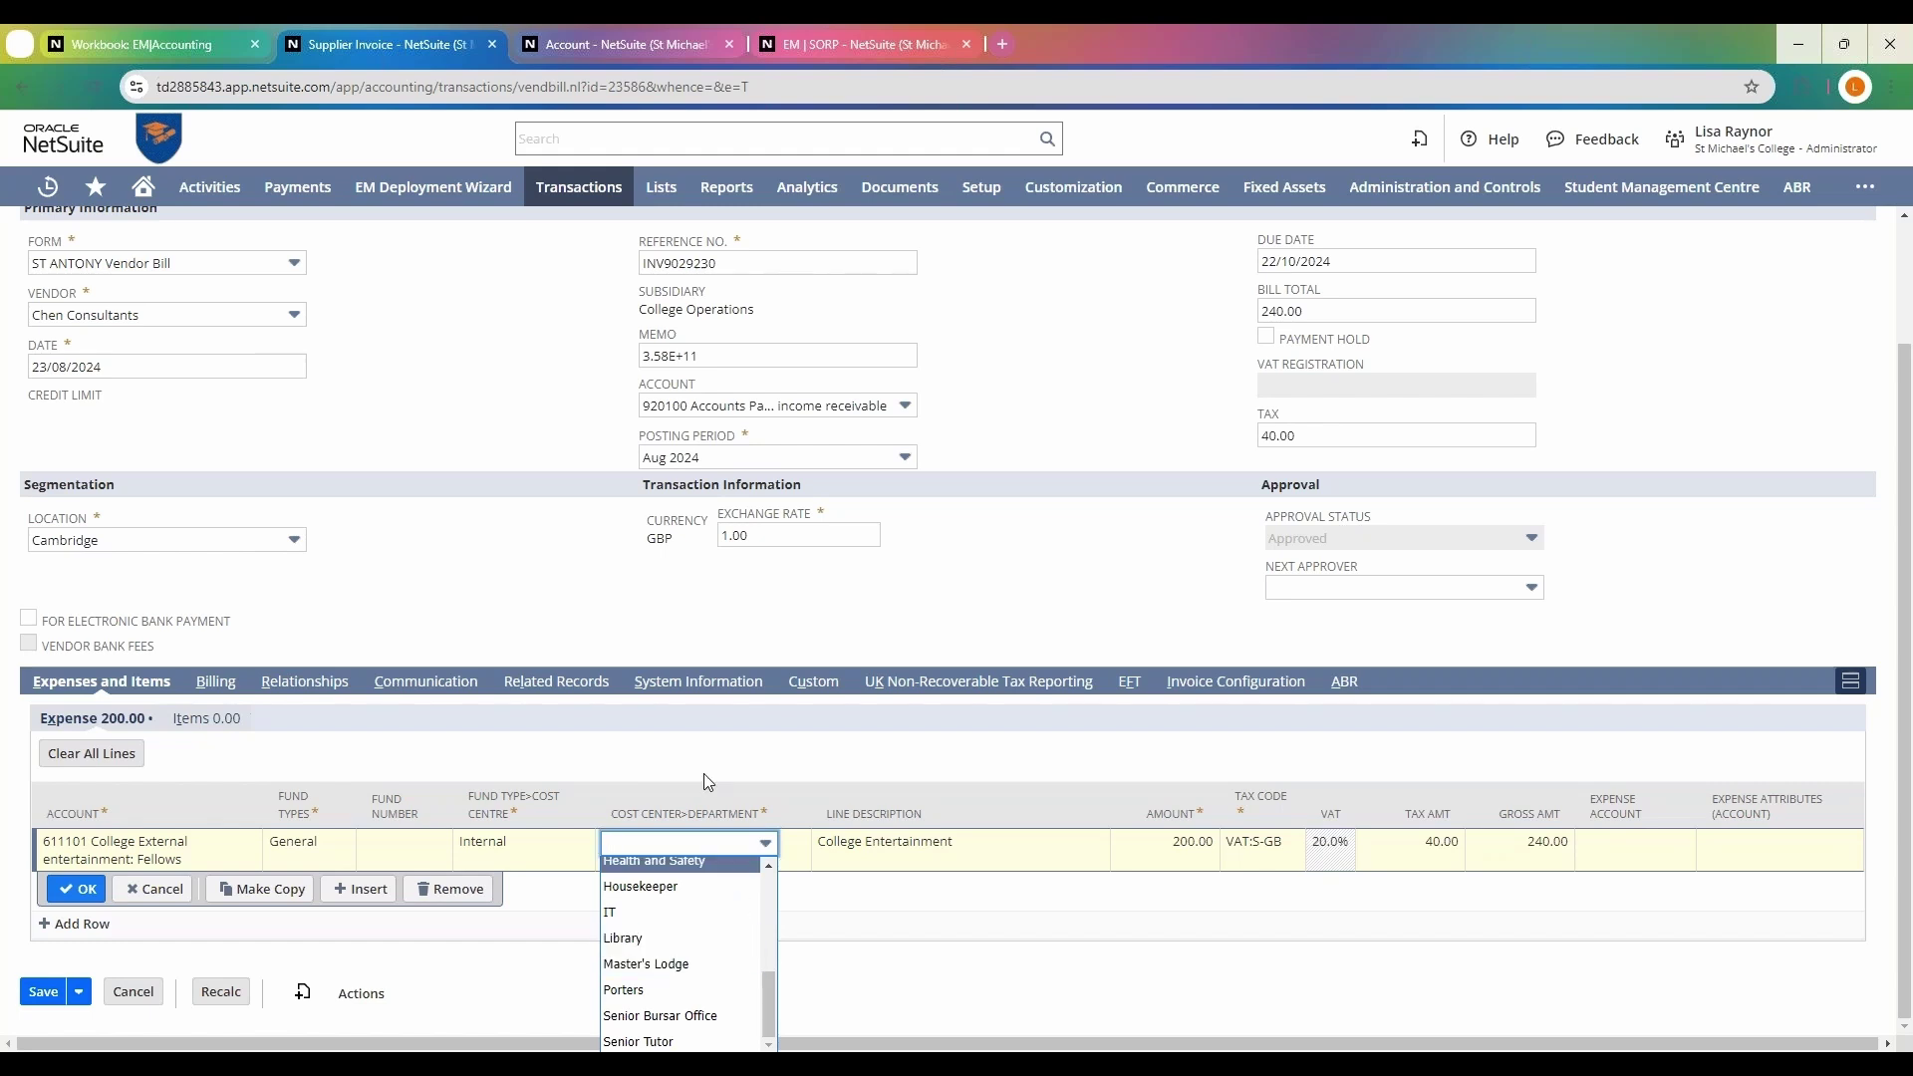
left_click(532, 859)
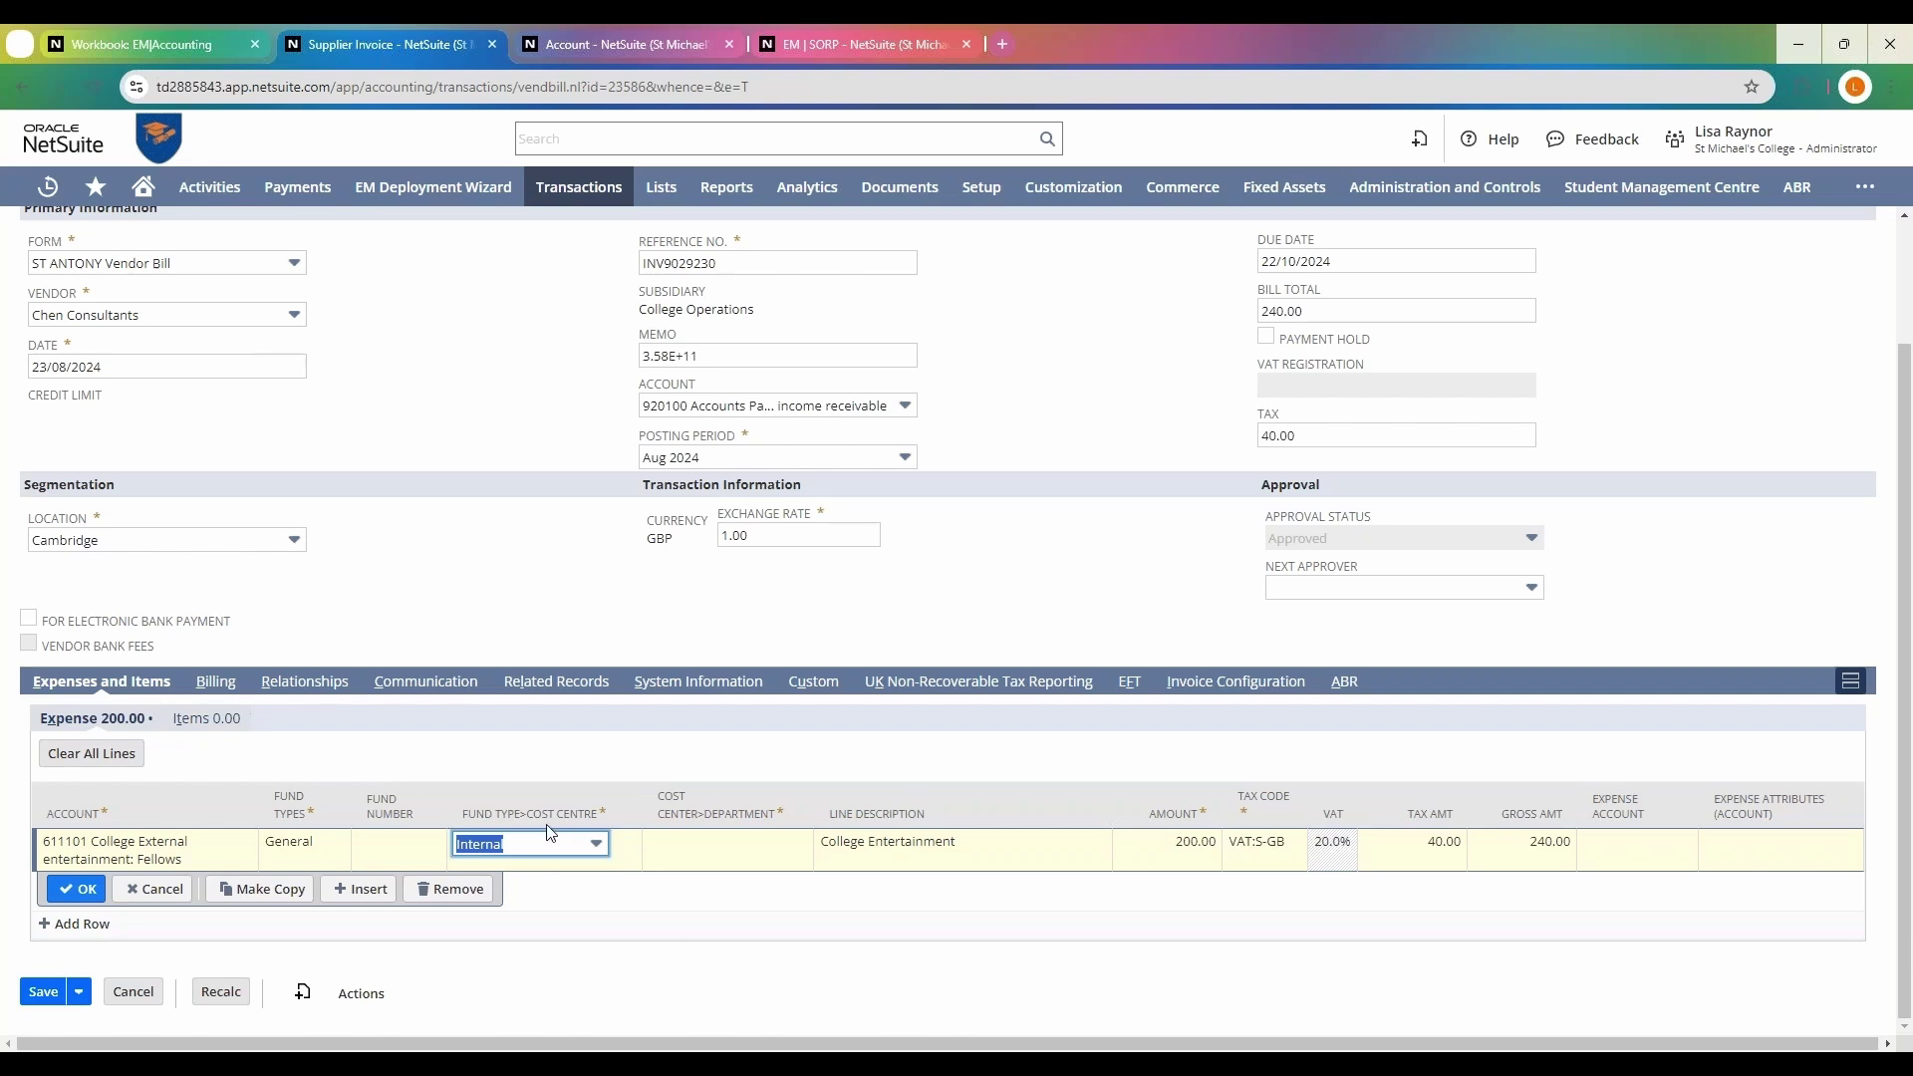
- Open '3. REP | EM | Income + Expenditure by CC Sum2' from the Shortcuts menu
mouse_move(96, 186)
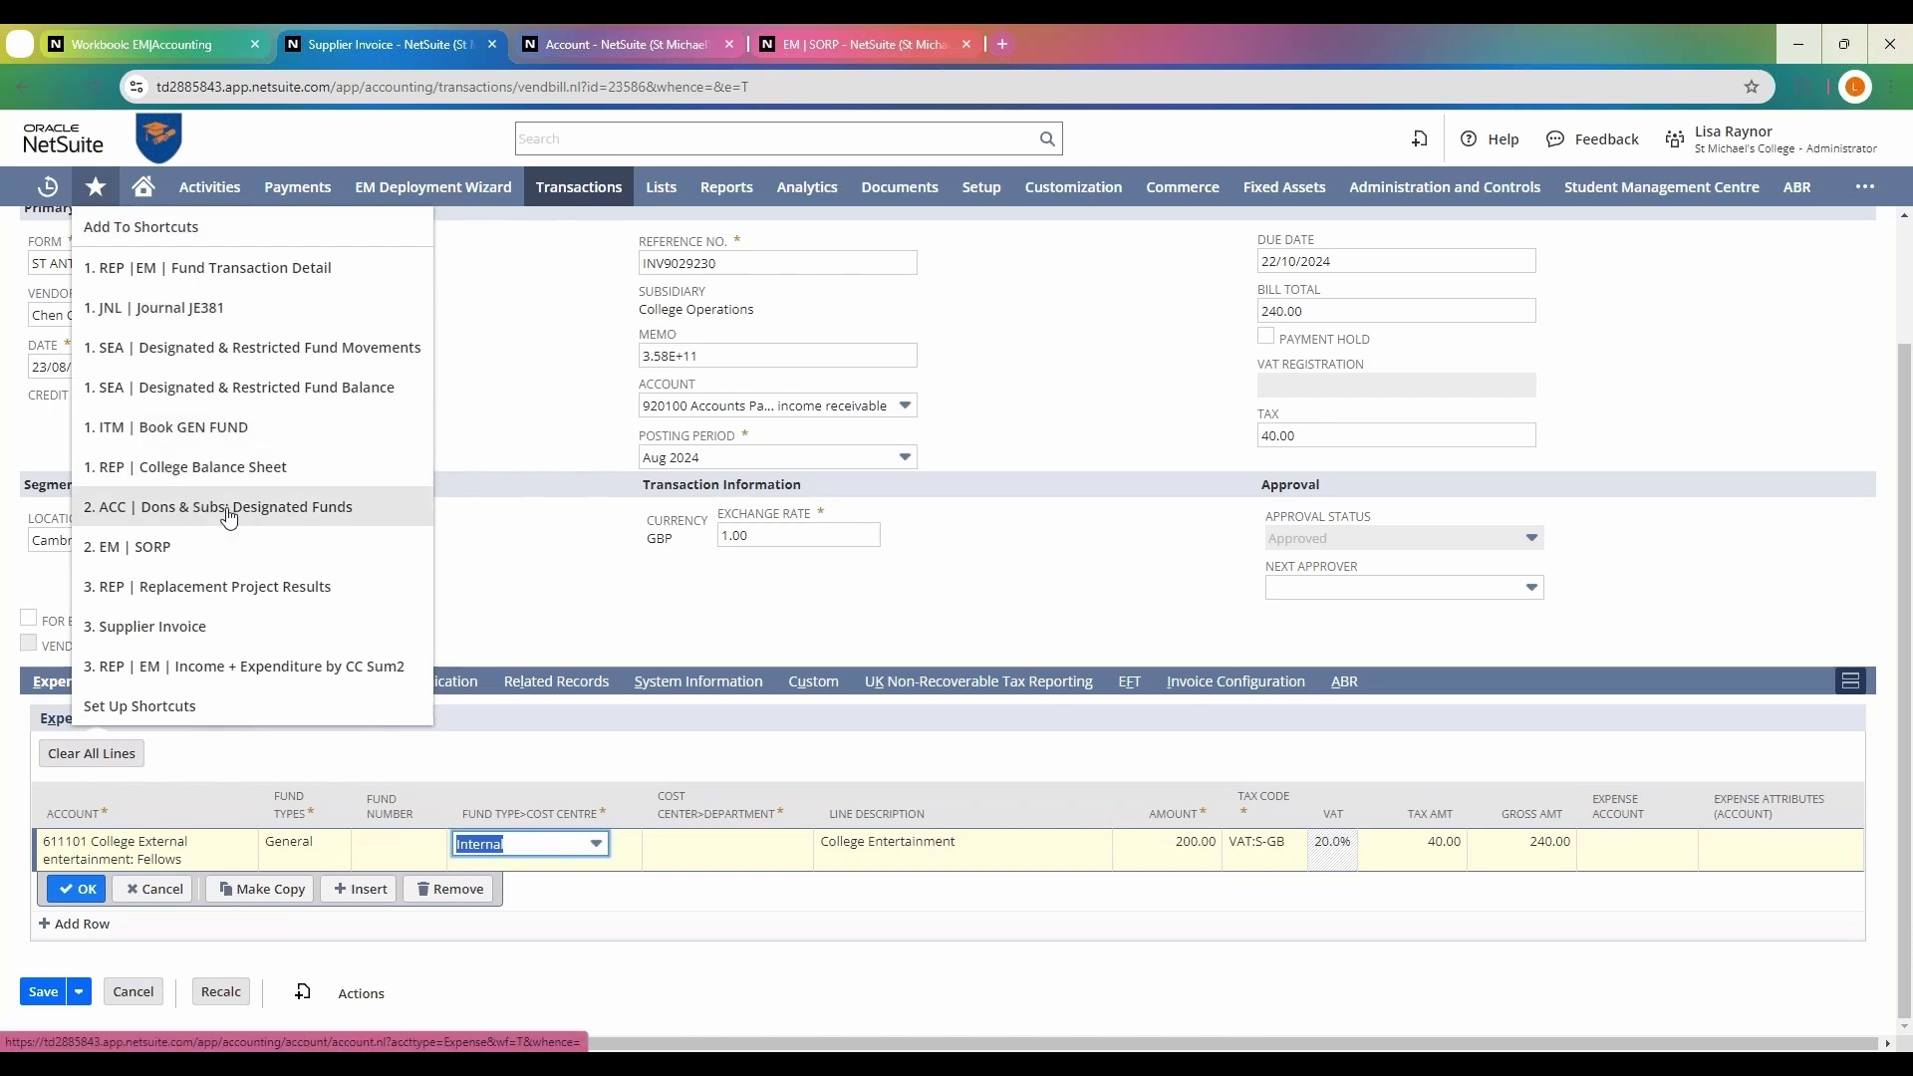
left_click(302, 675)
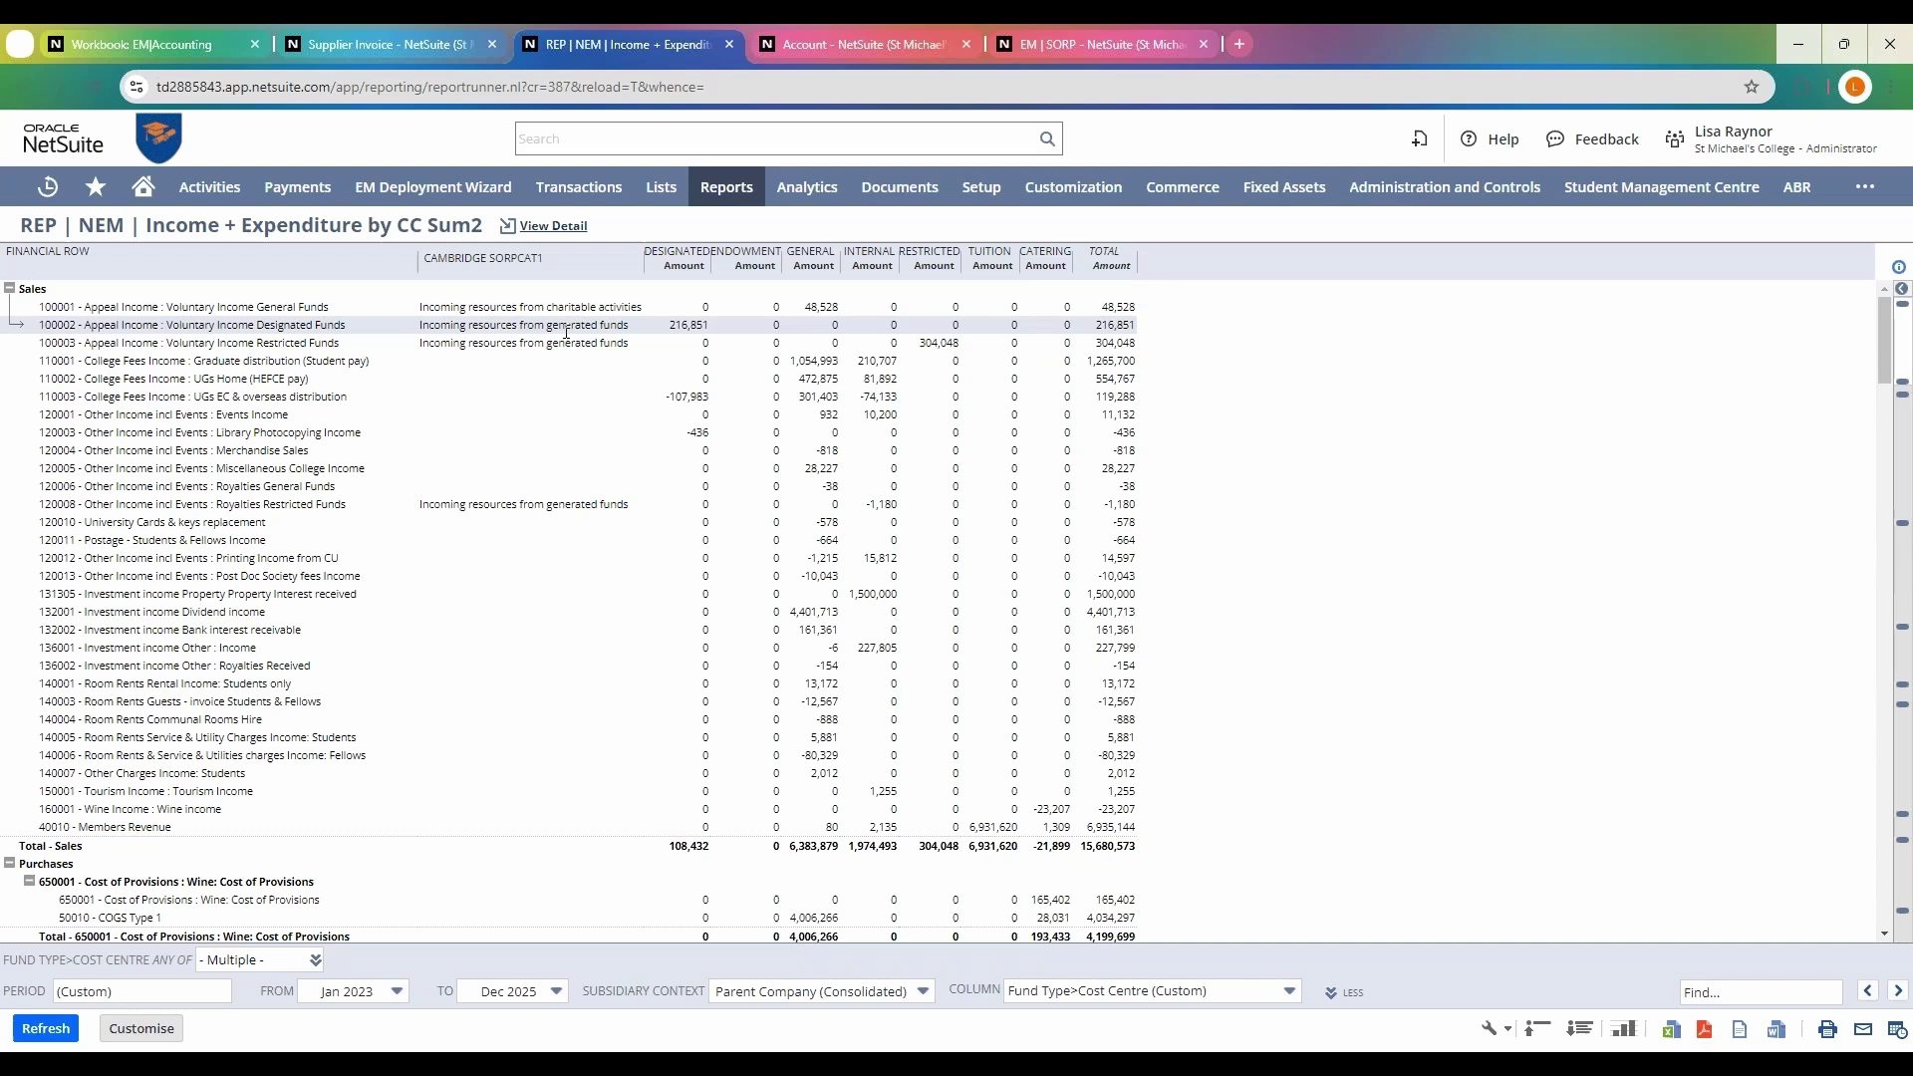
left_click(1196, 993)
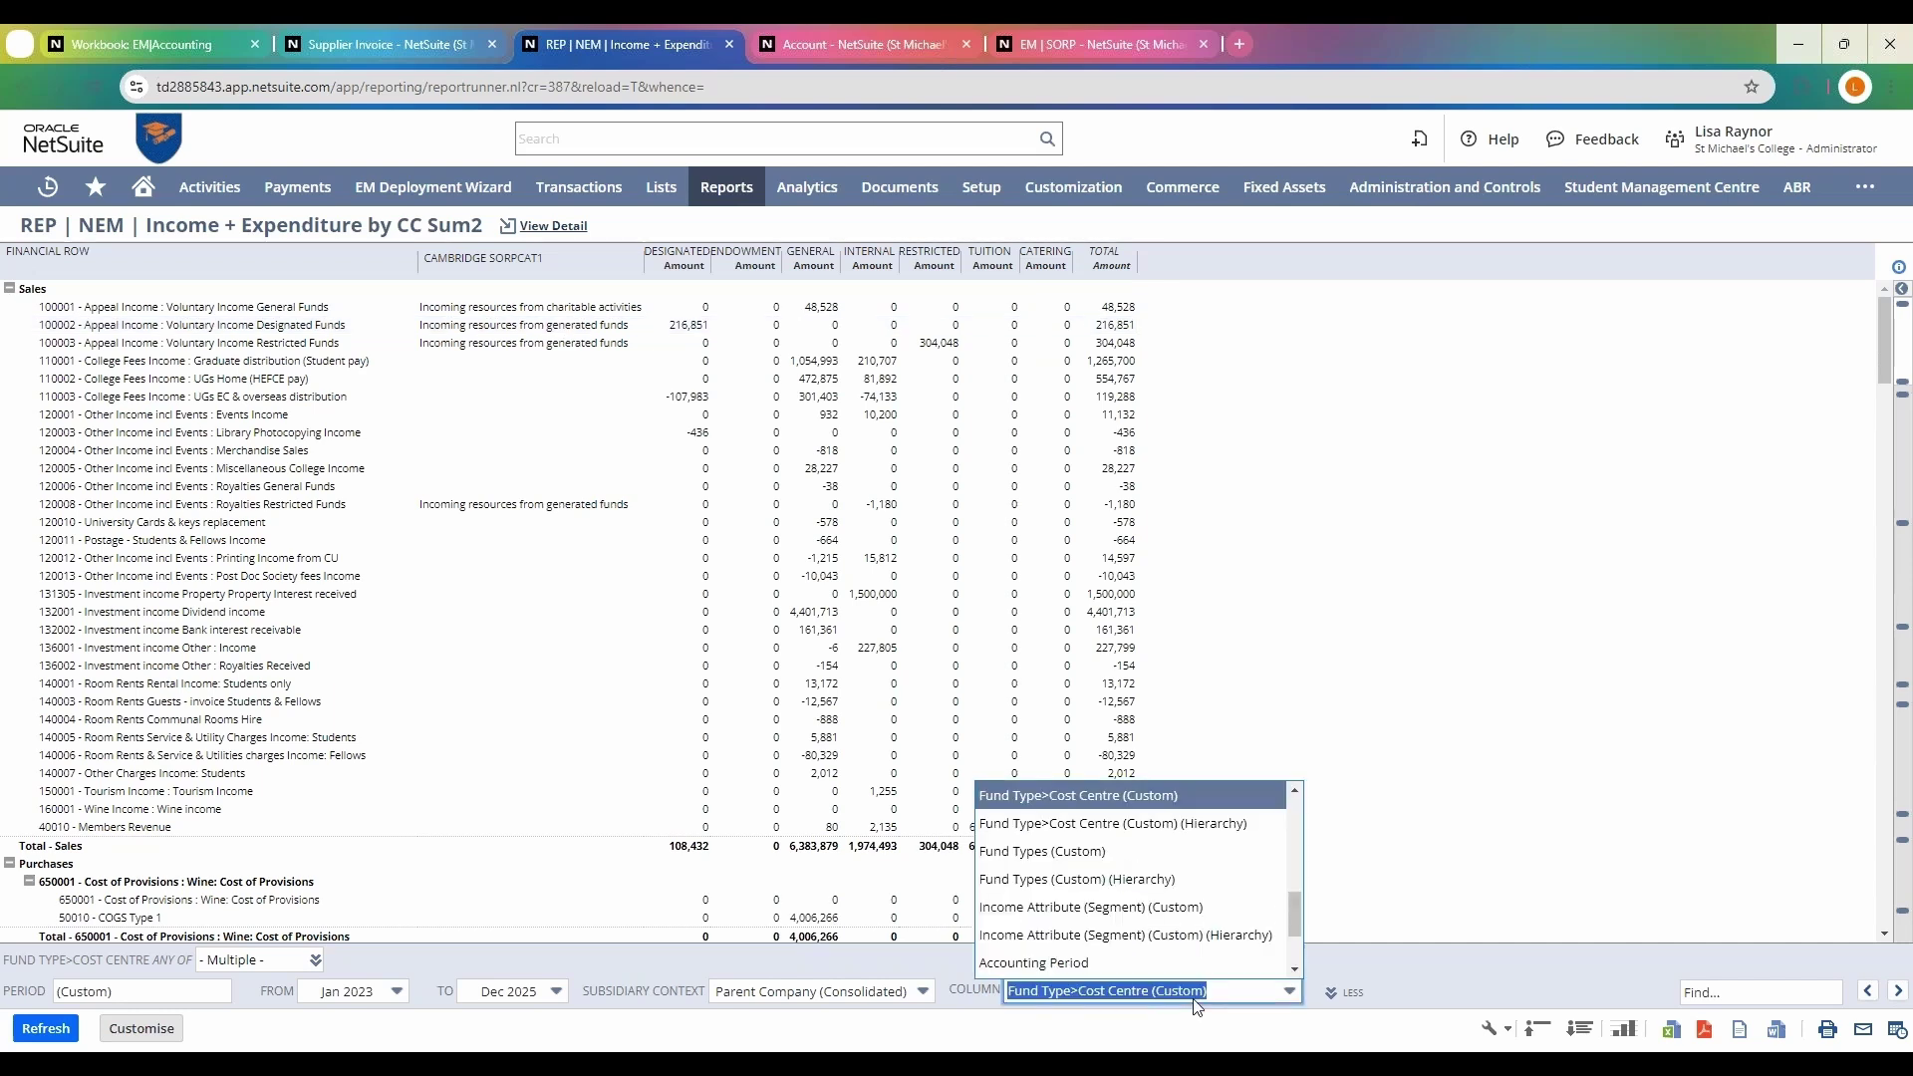
left_click(1042, 851)
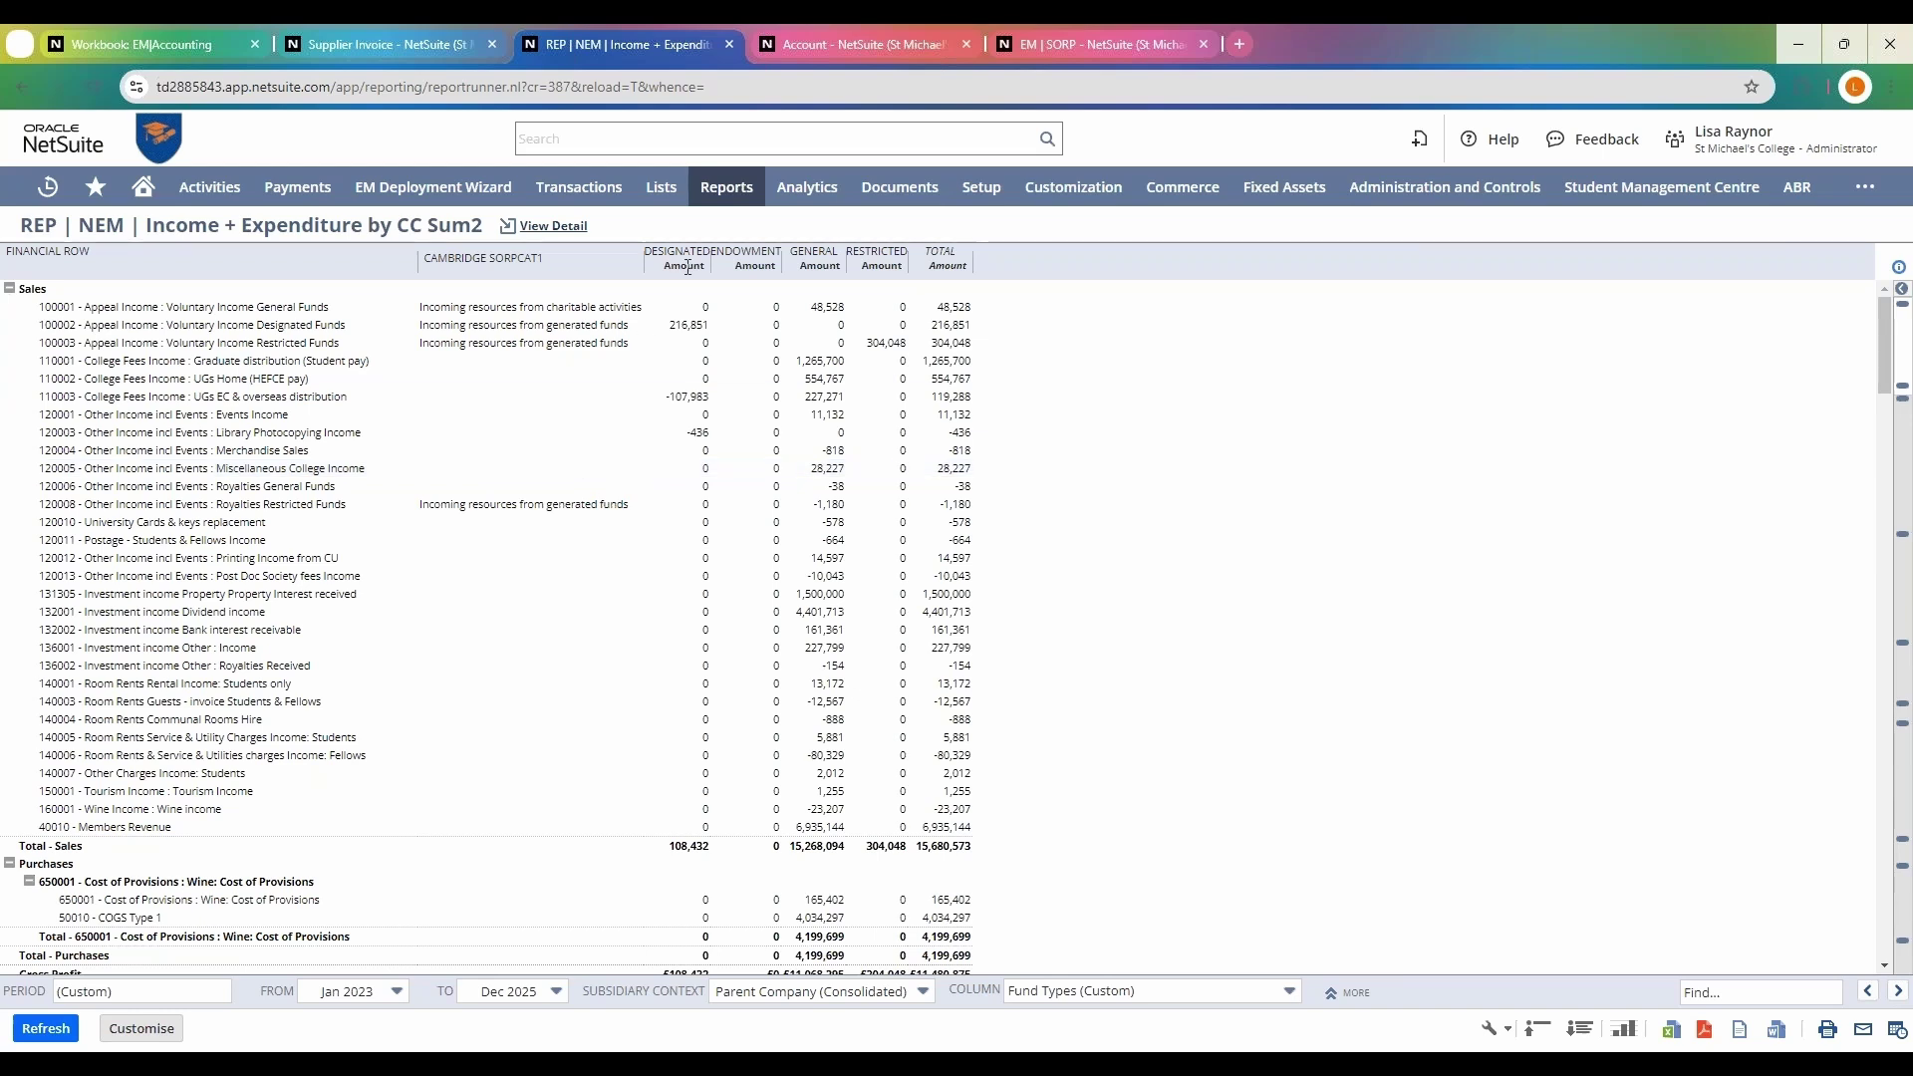
left_click(1169, 996)
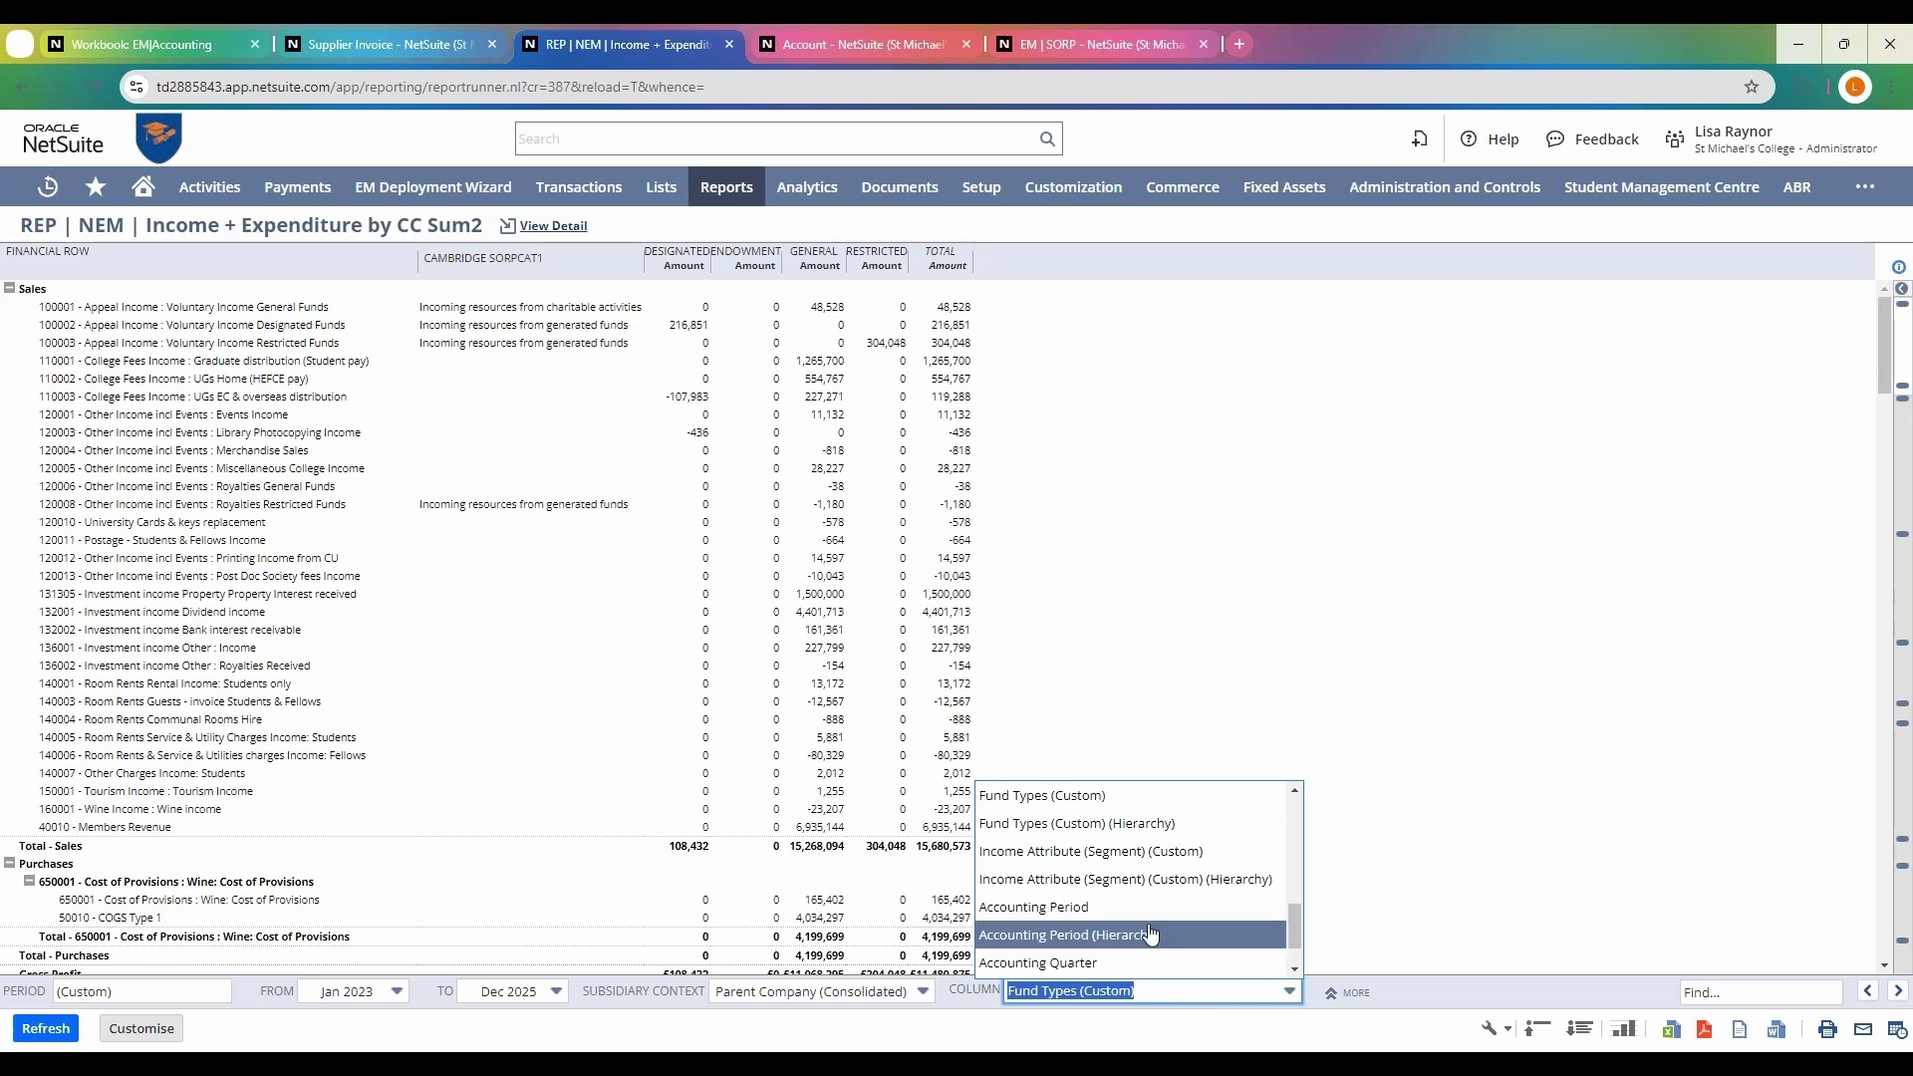
scroll(1151, 934, "up", 1)
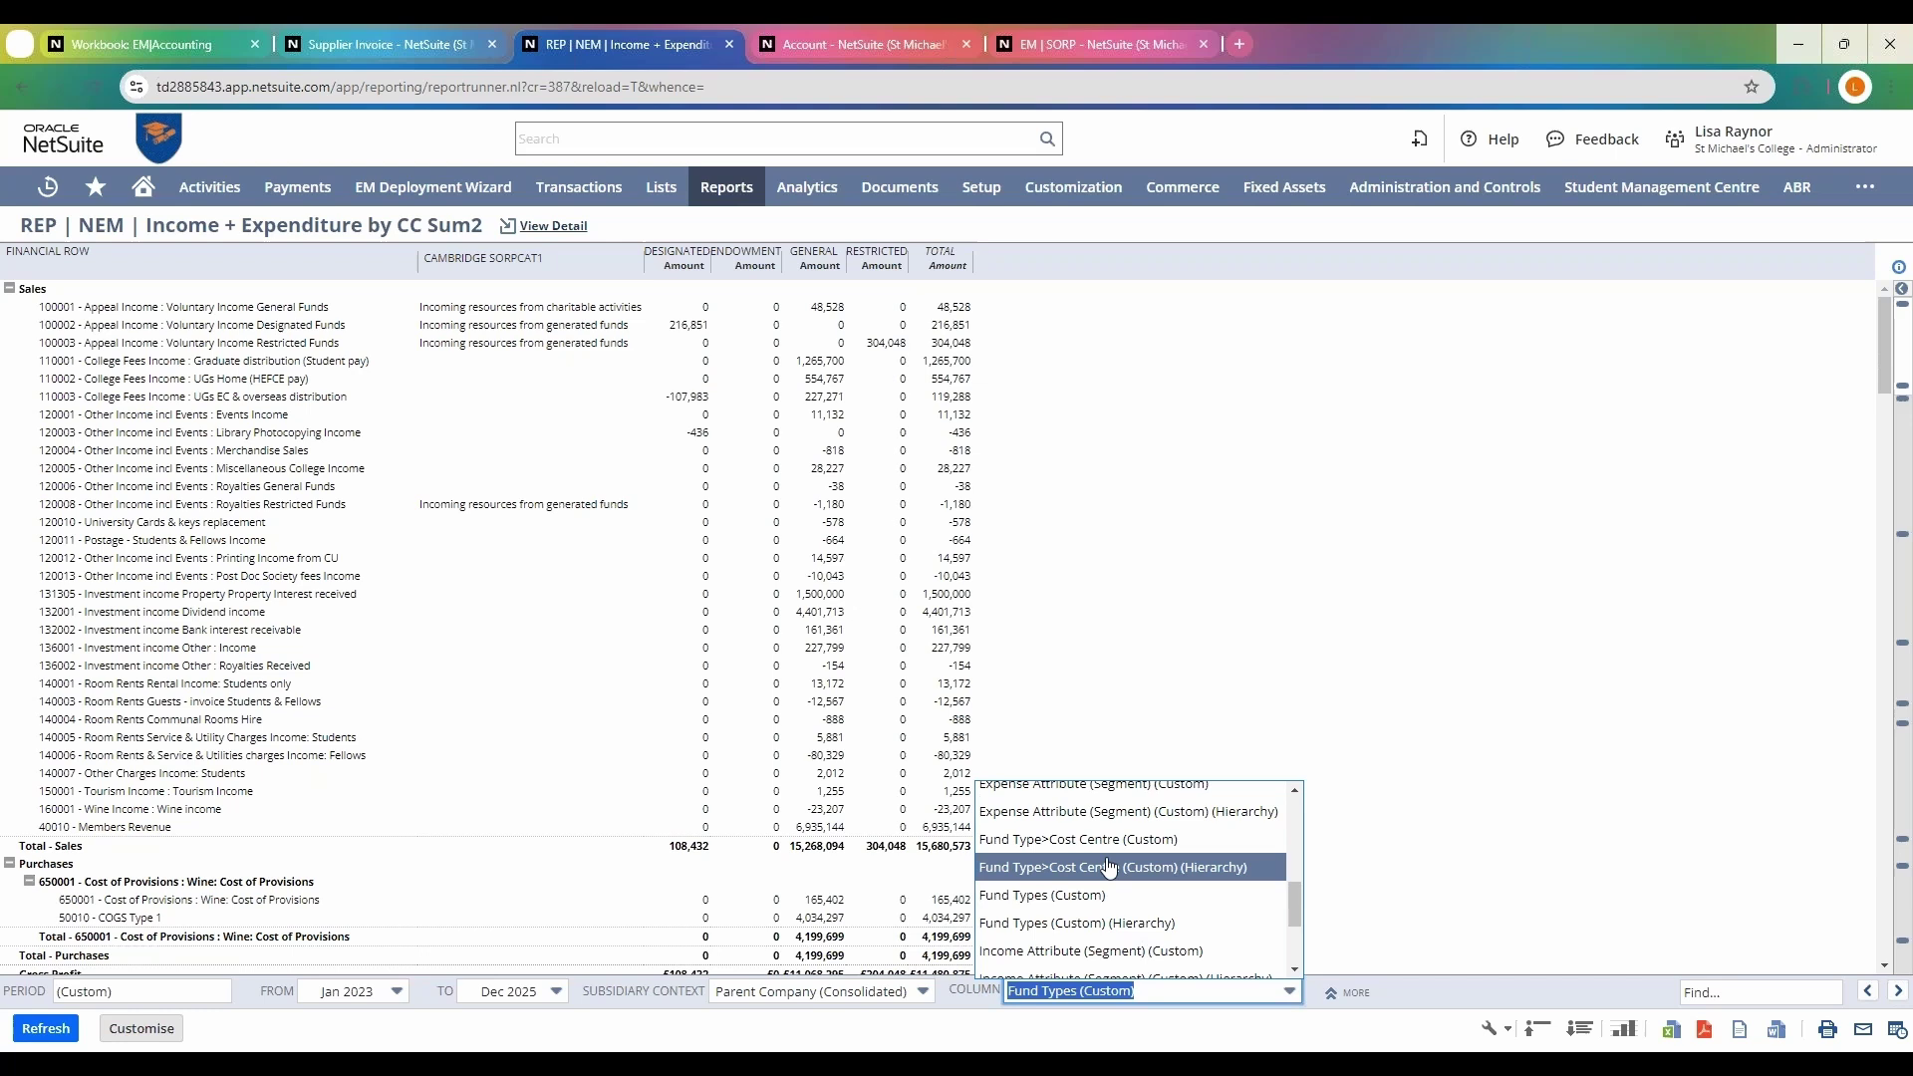
left_click(1096, 827)
left_click(44, 1028)
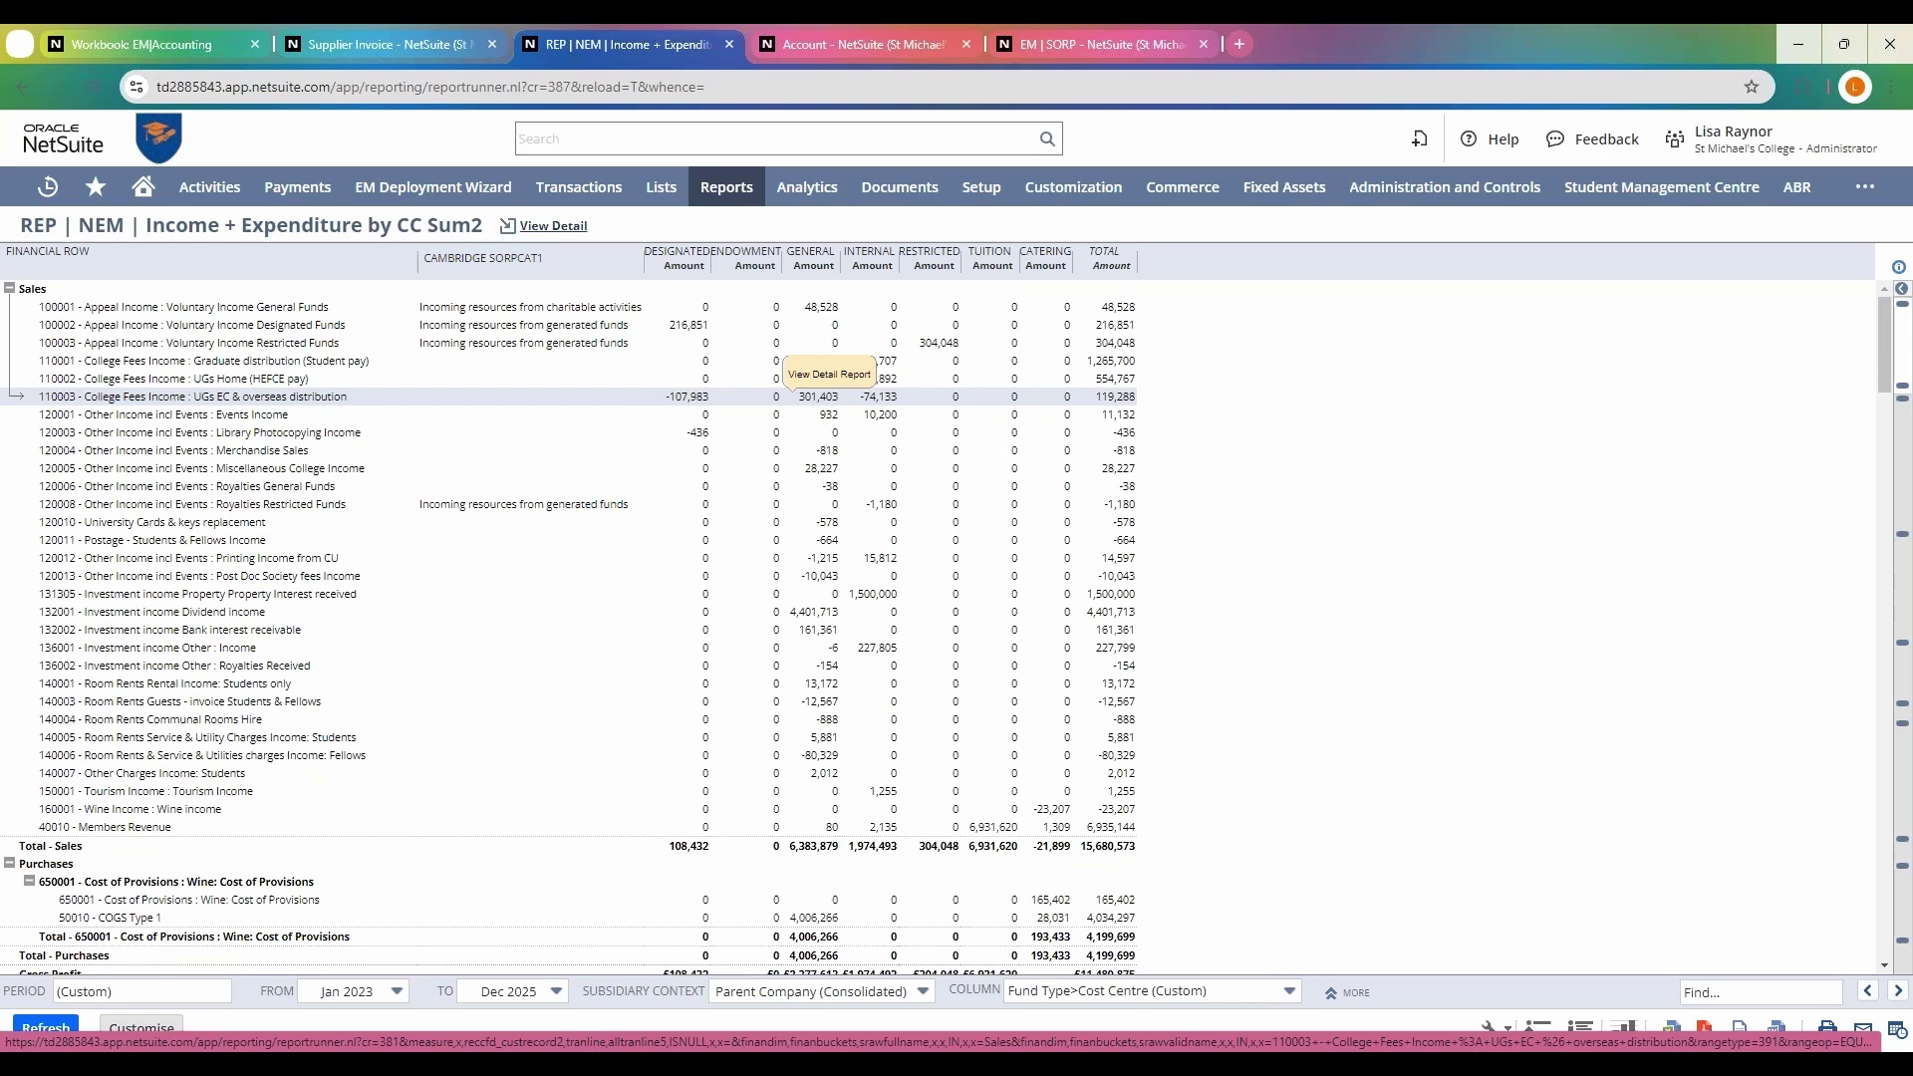
- Open the College Profit and Loss Detail for row 110003 College Fees Income
left_click(818, 396)
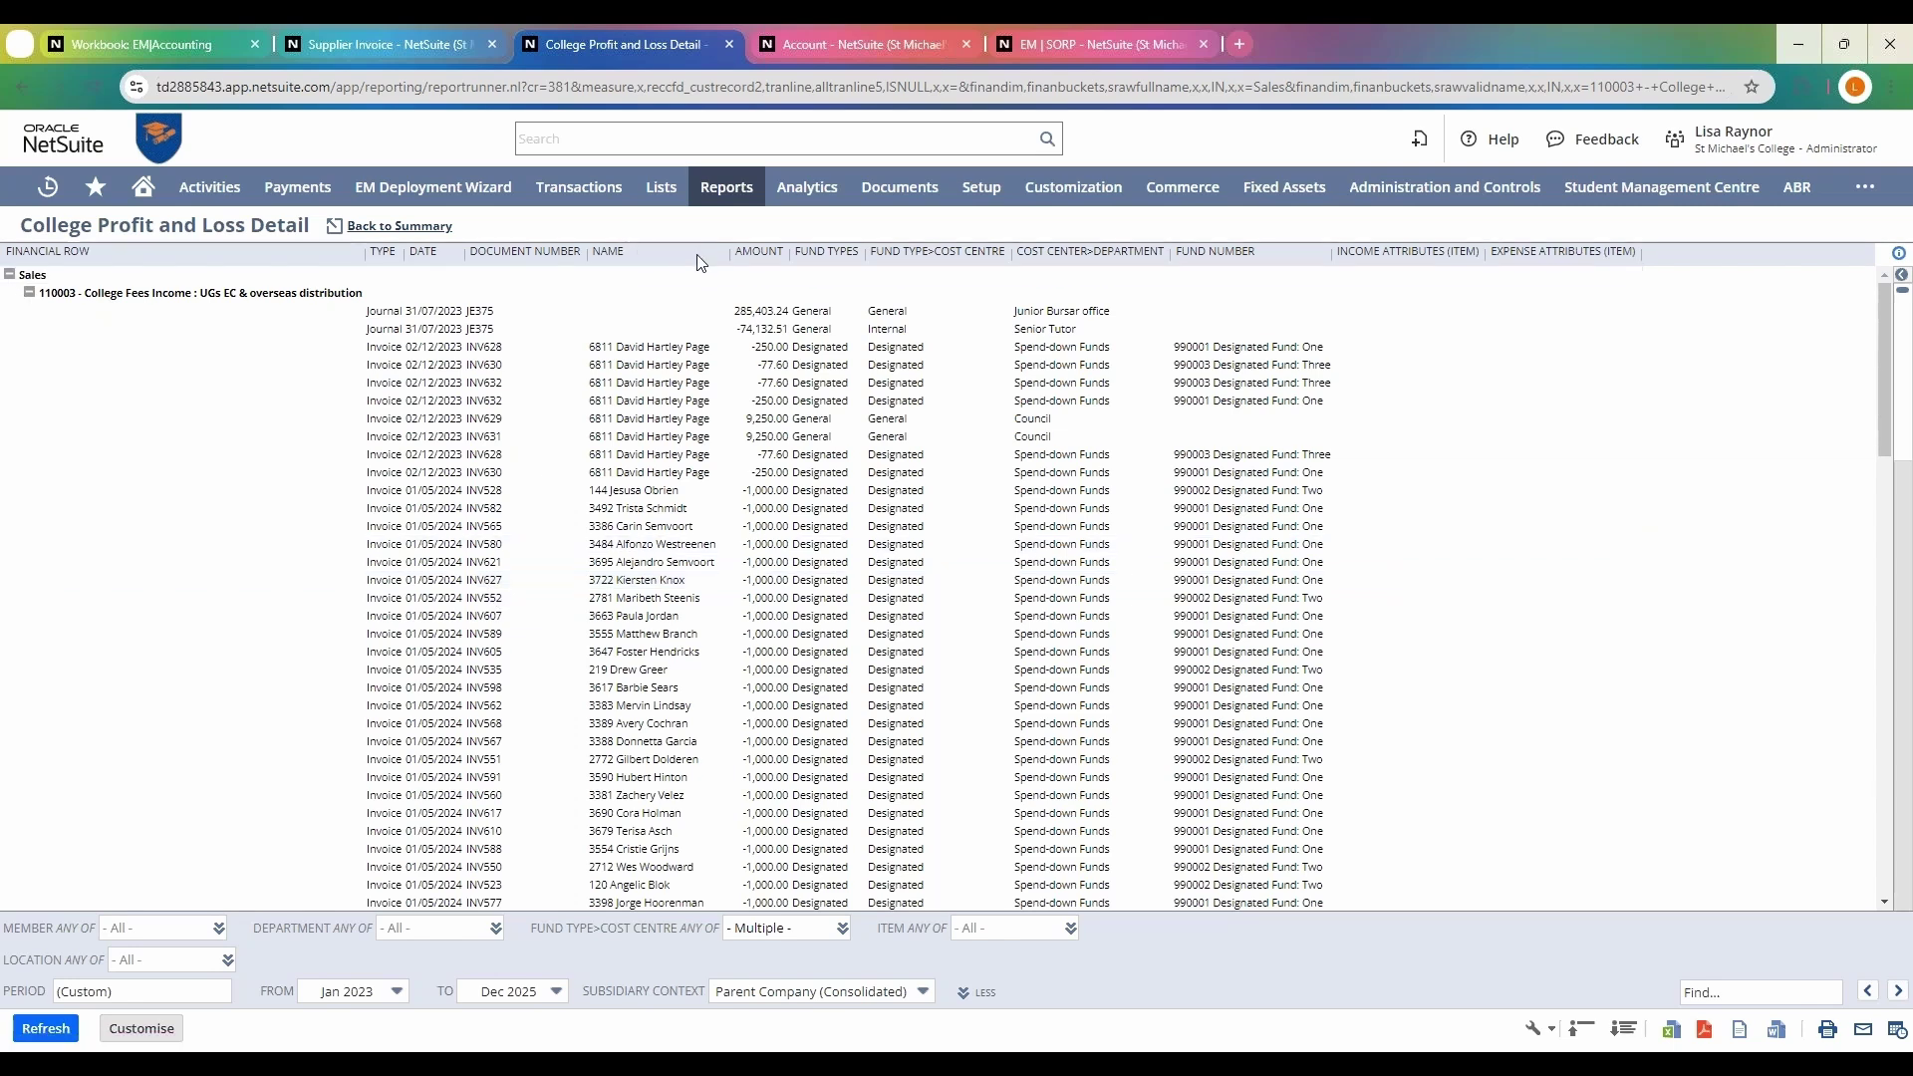
- In the EM|Accounting workbook, view Fund by Cost Centre, then the FundbyDepartment pivot
left_click(143, 46)
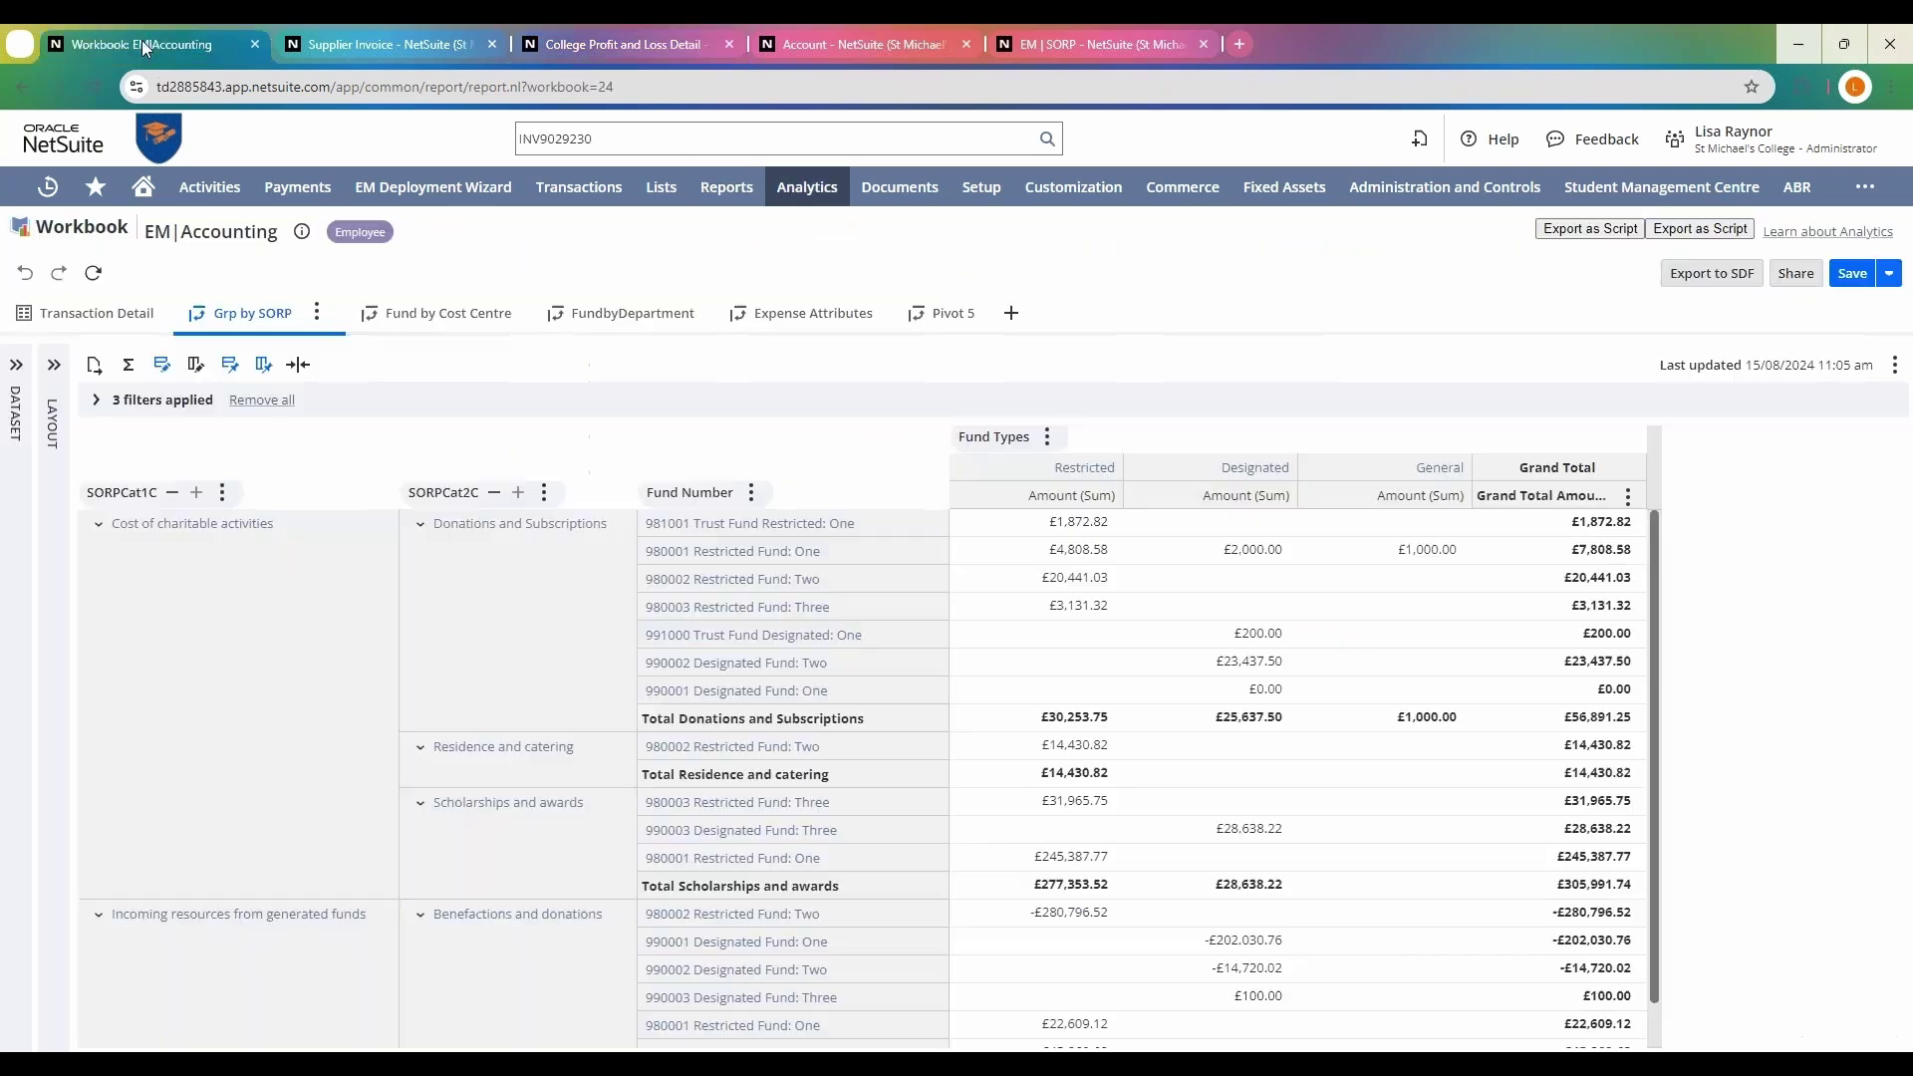
left_click(452, 315)
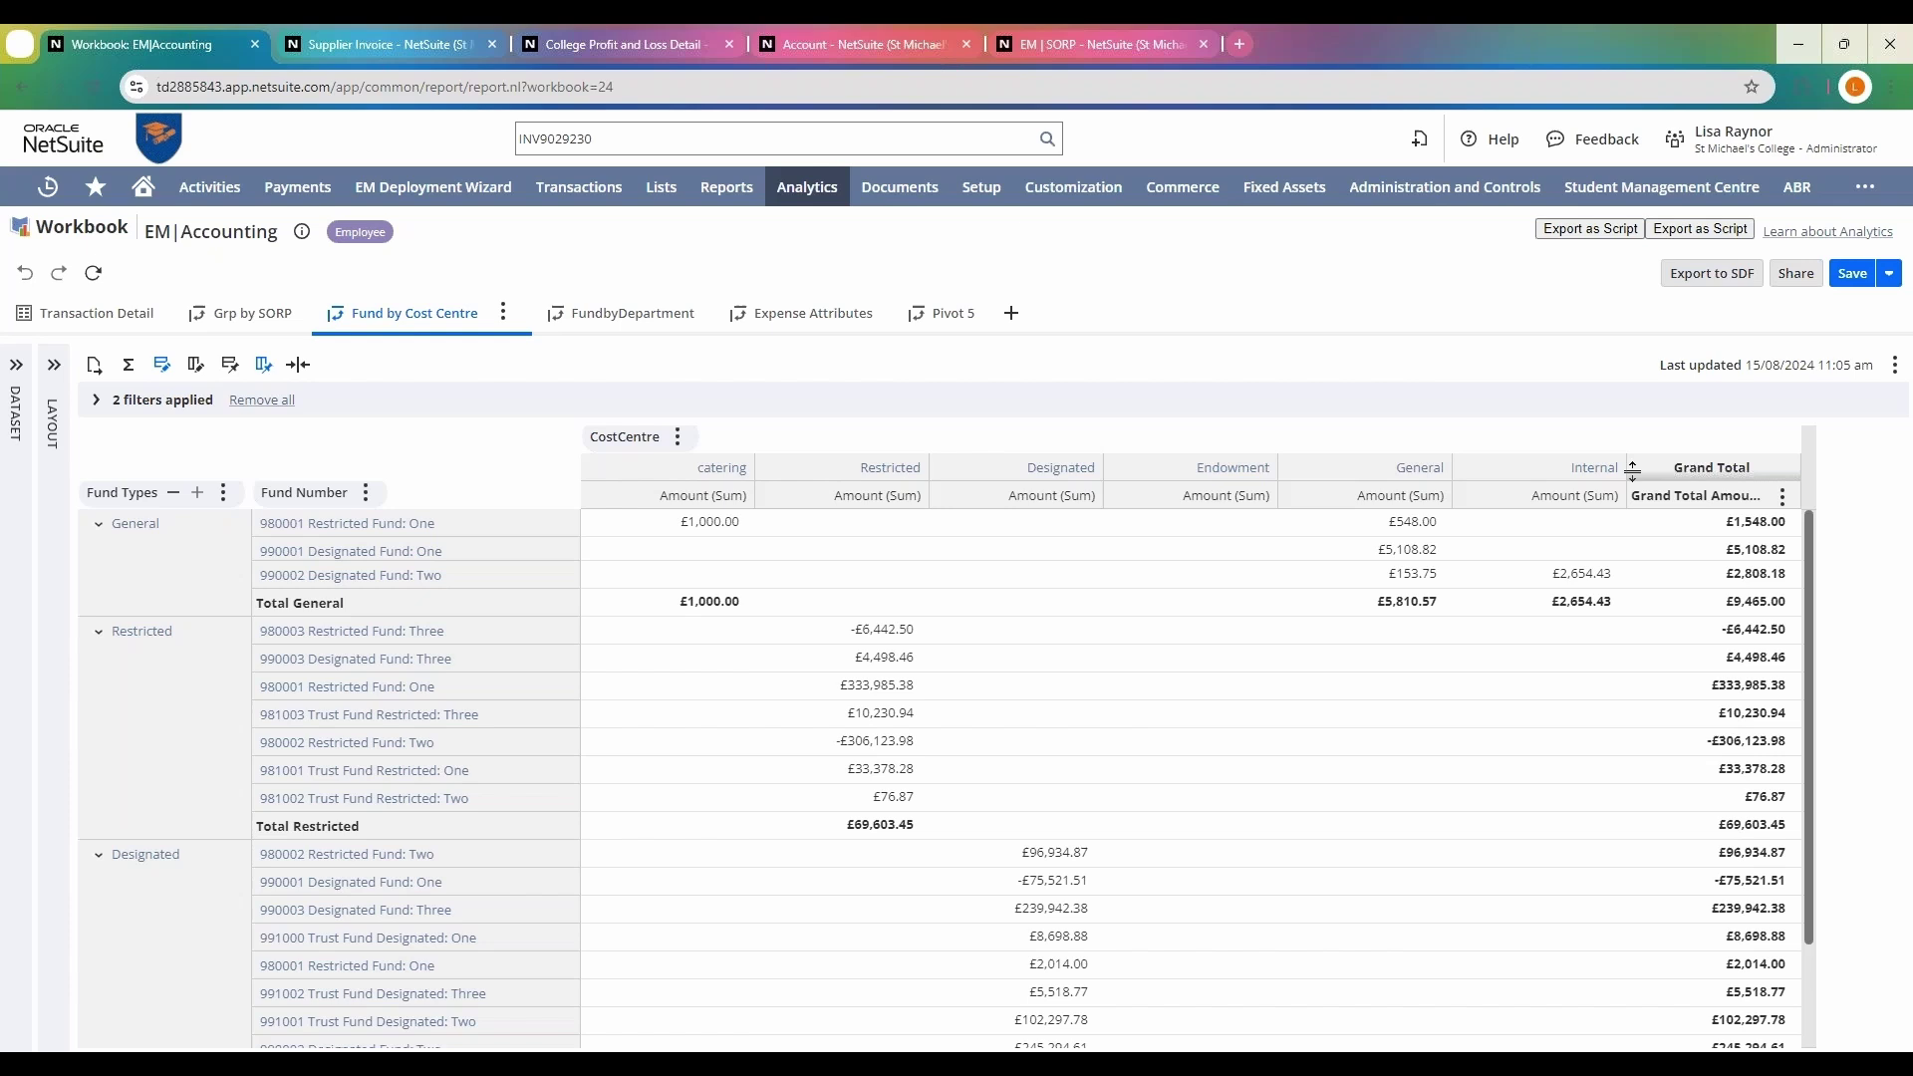
left_click(629, 316)
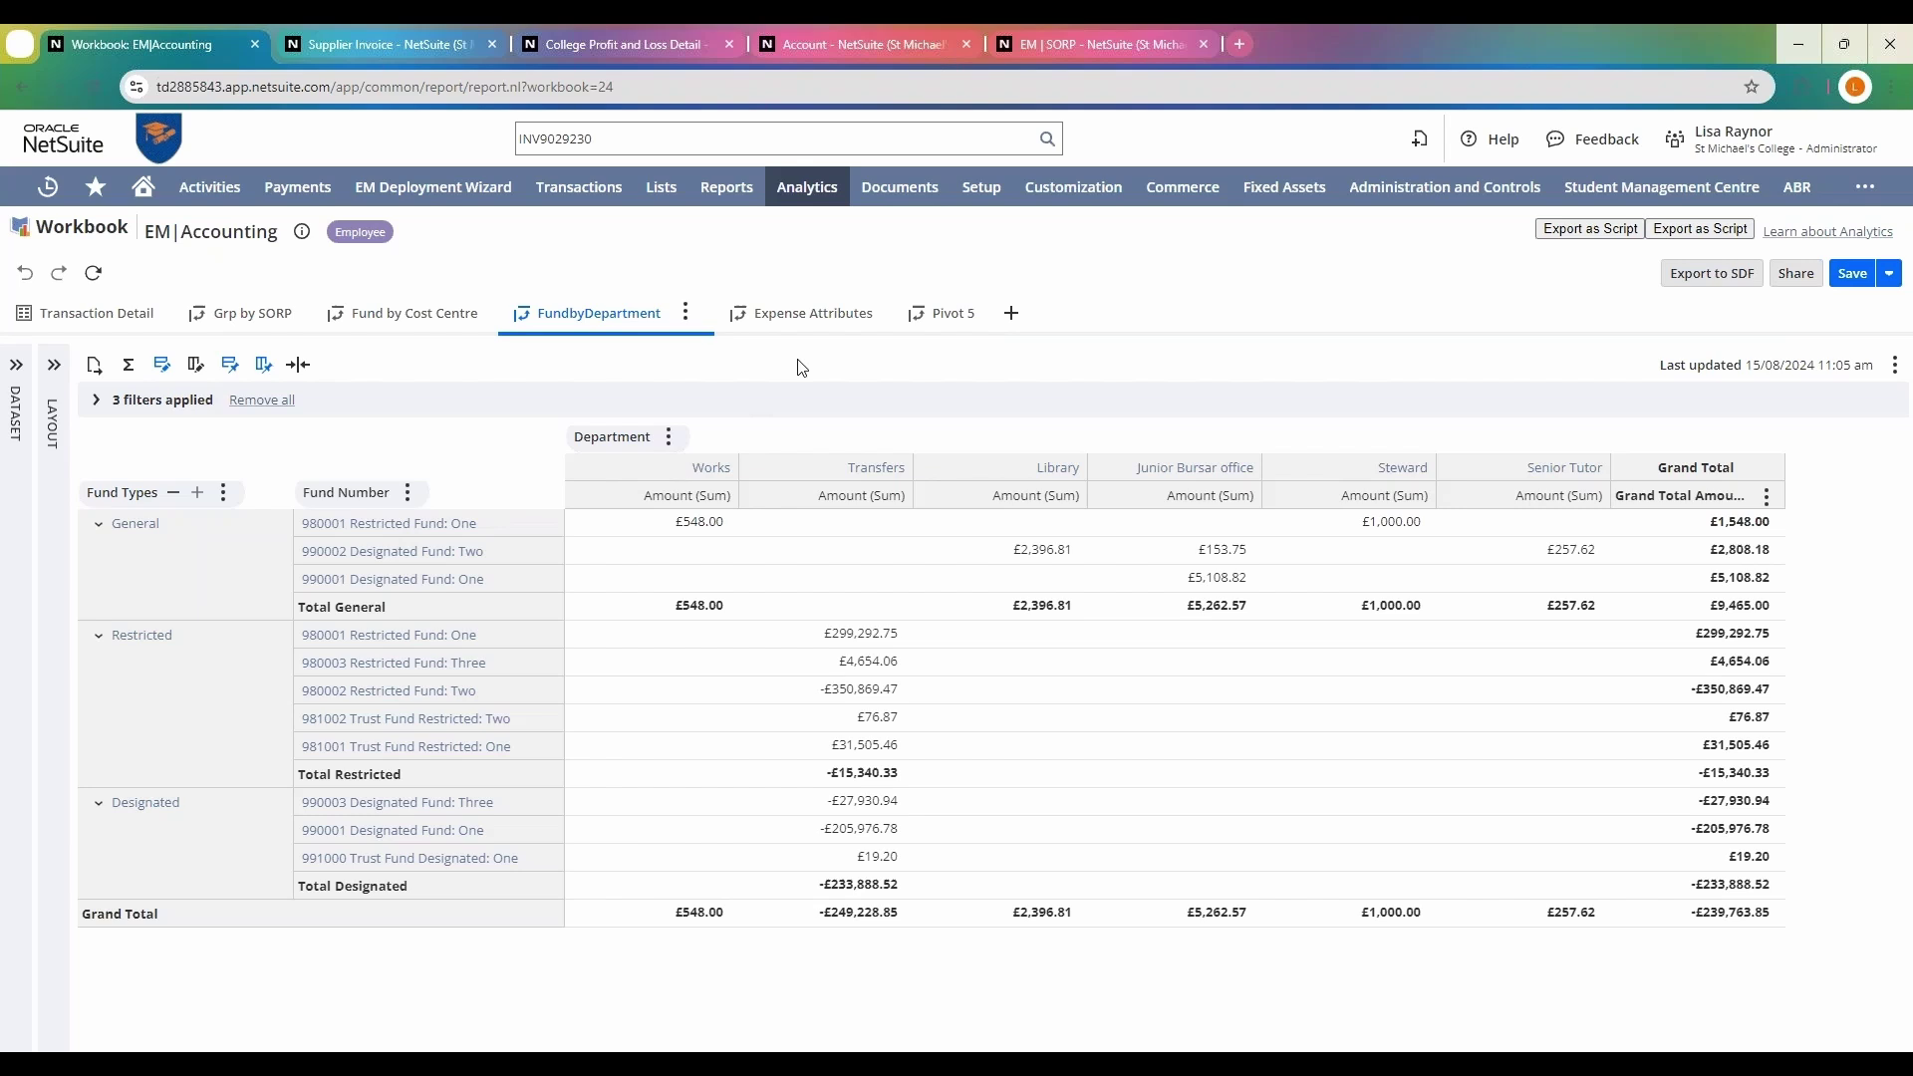
- Show the Expense Attributes pivot, breaking three items by event type to £43,625.00
left_click(787, 313)
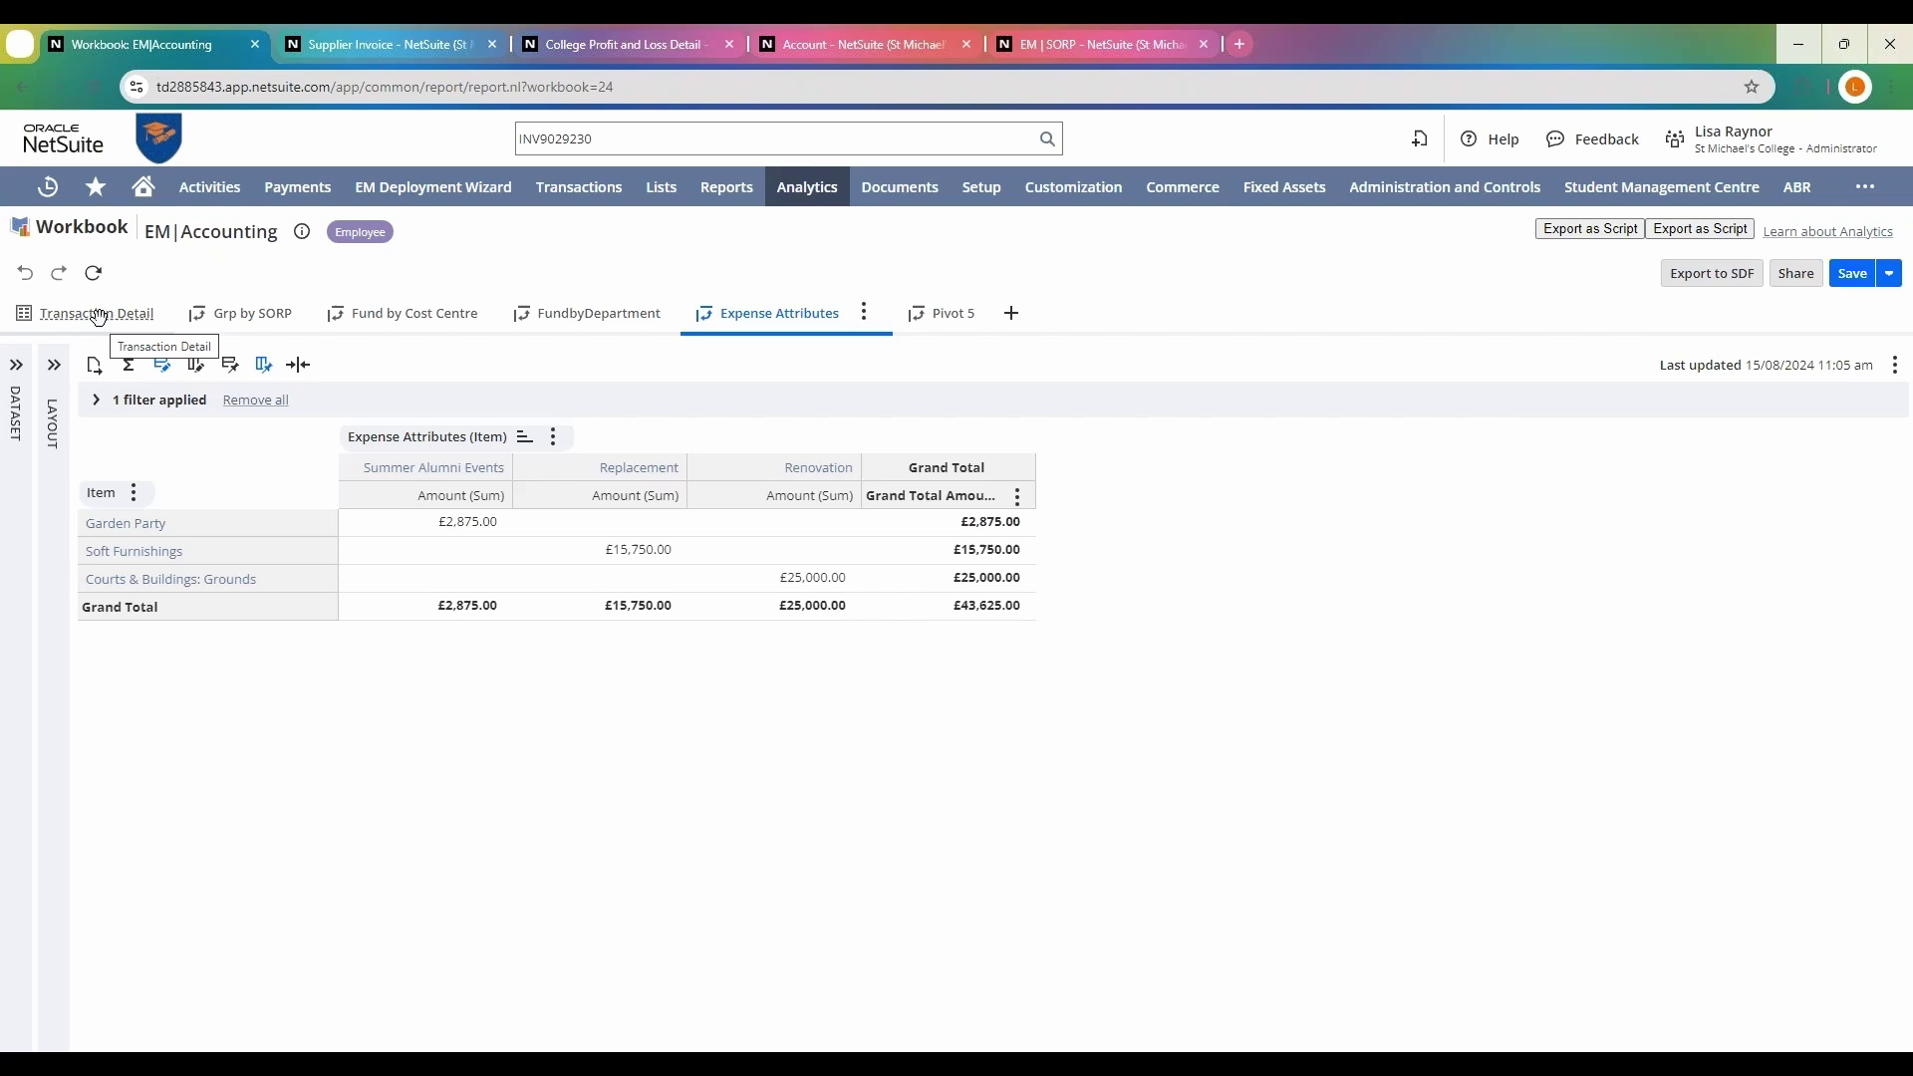
- Show the Transaction Detail table listing 59 supplier invoice rows with fund types
left_click(98, 314)
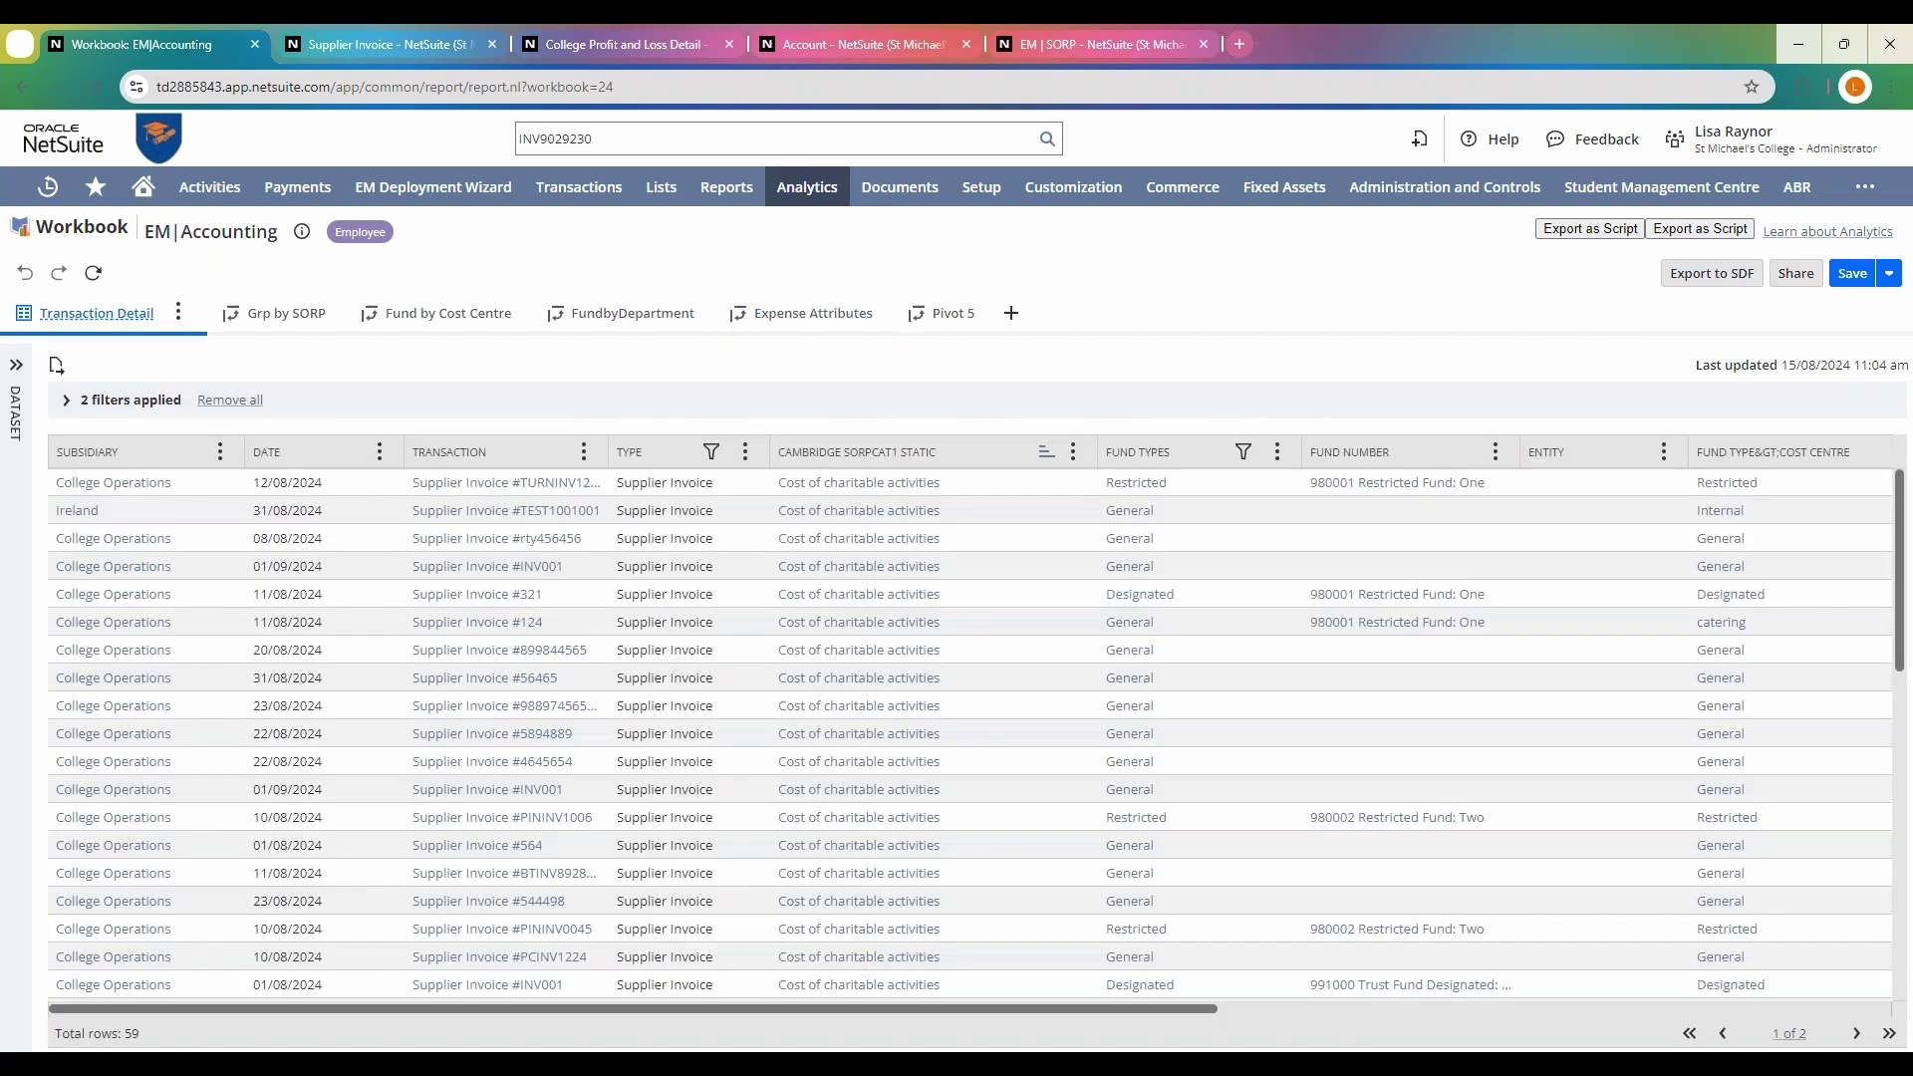